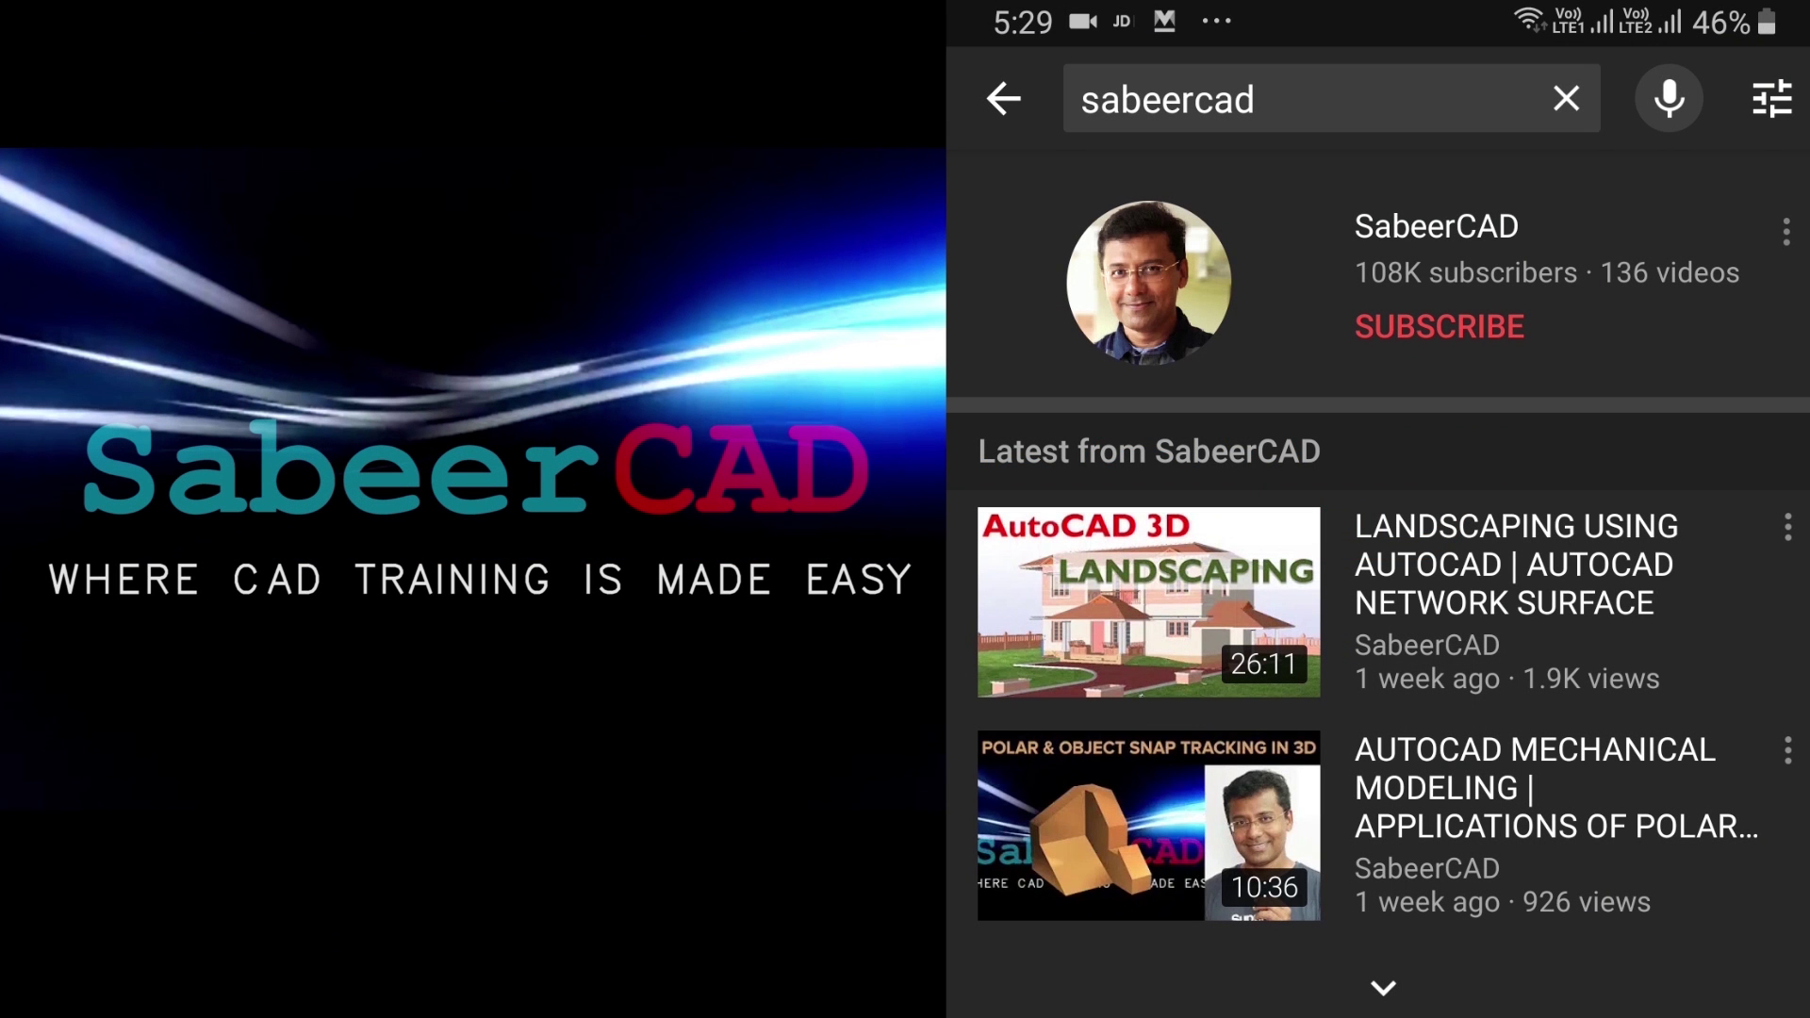
Subscribe to the SabeerCAD channel and set its notifications to All
click(1439, 326)
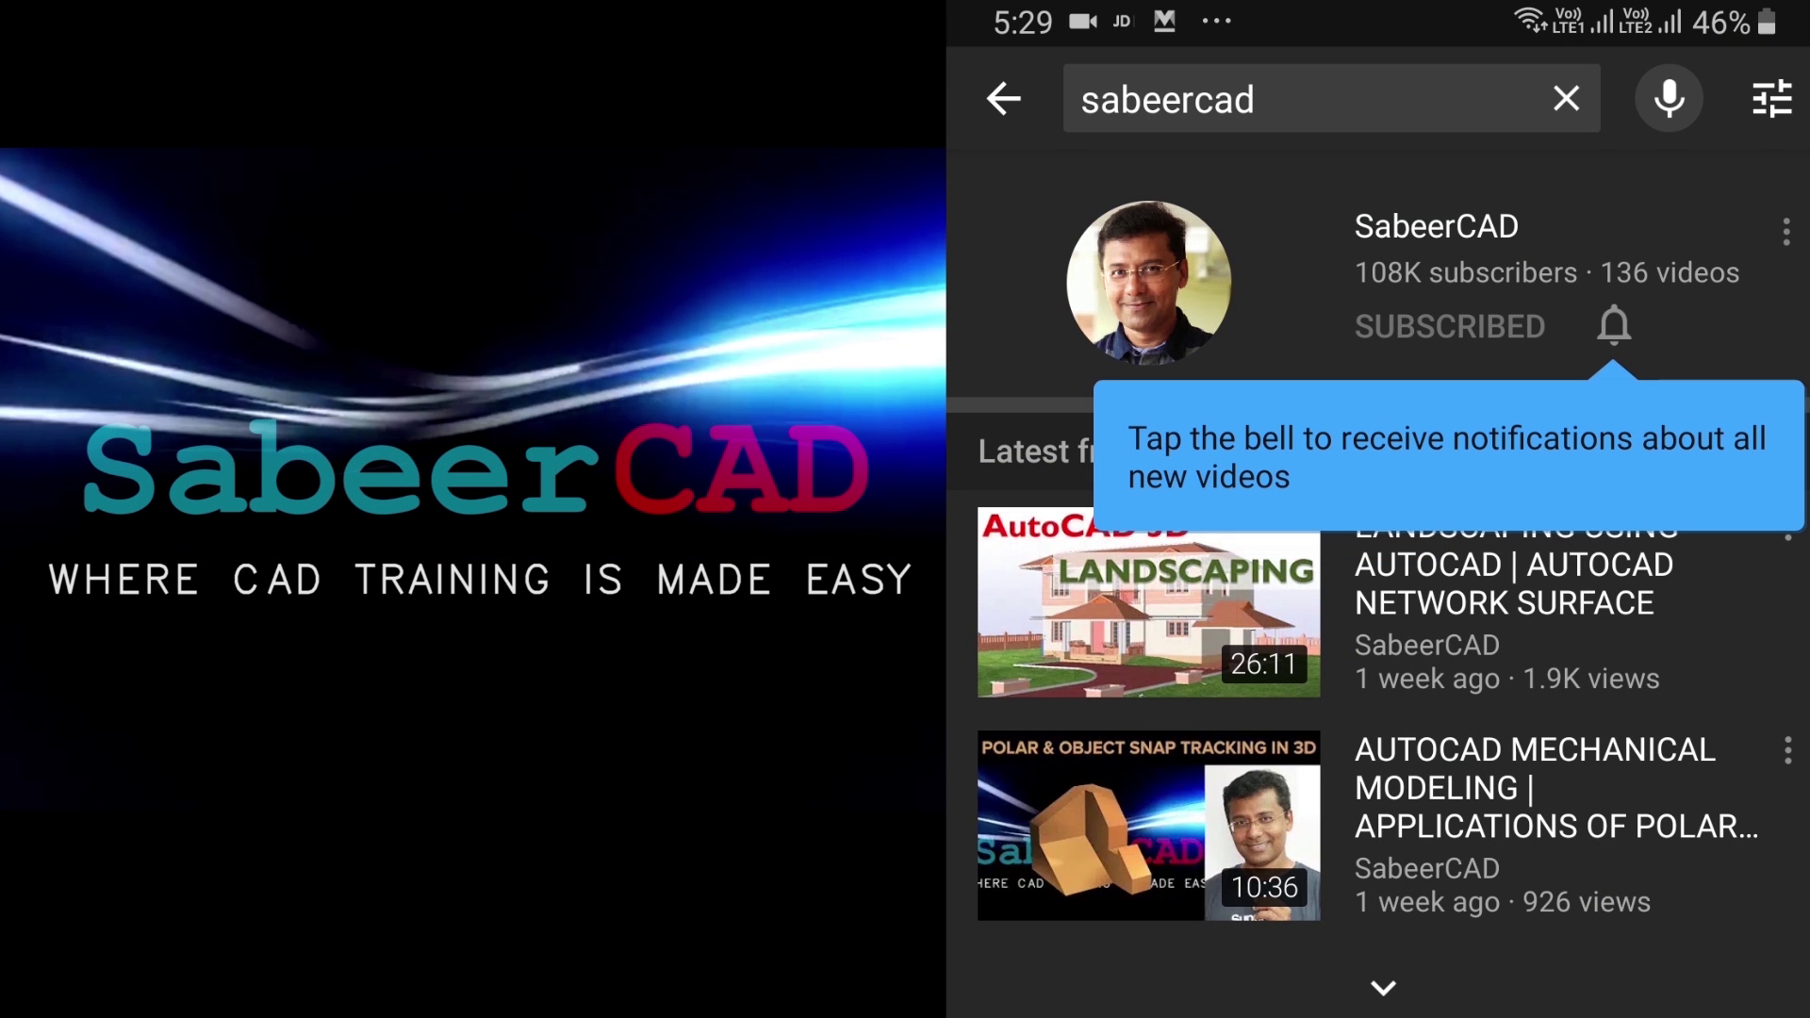
click(1614, 325)
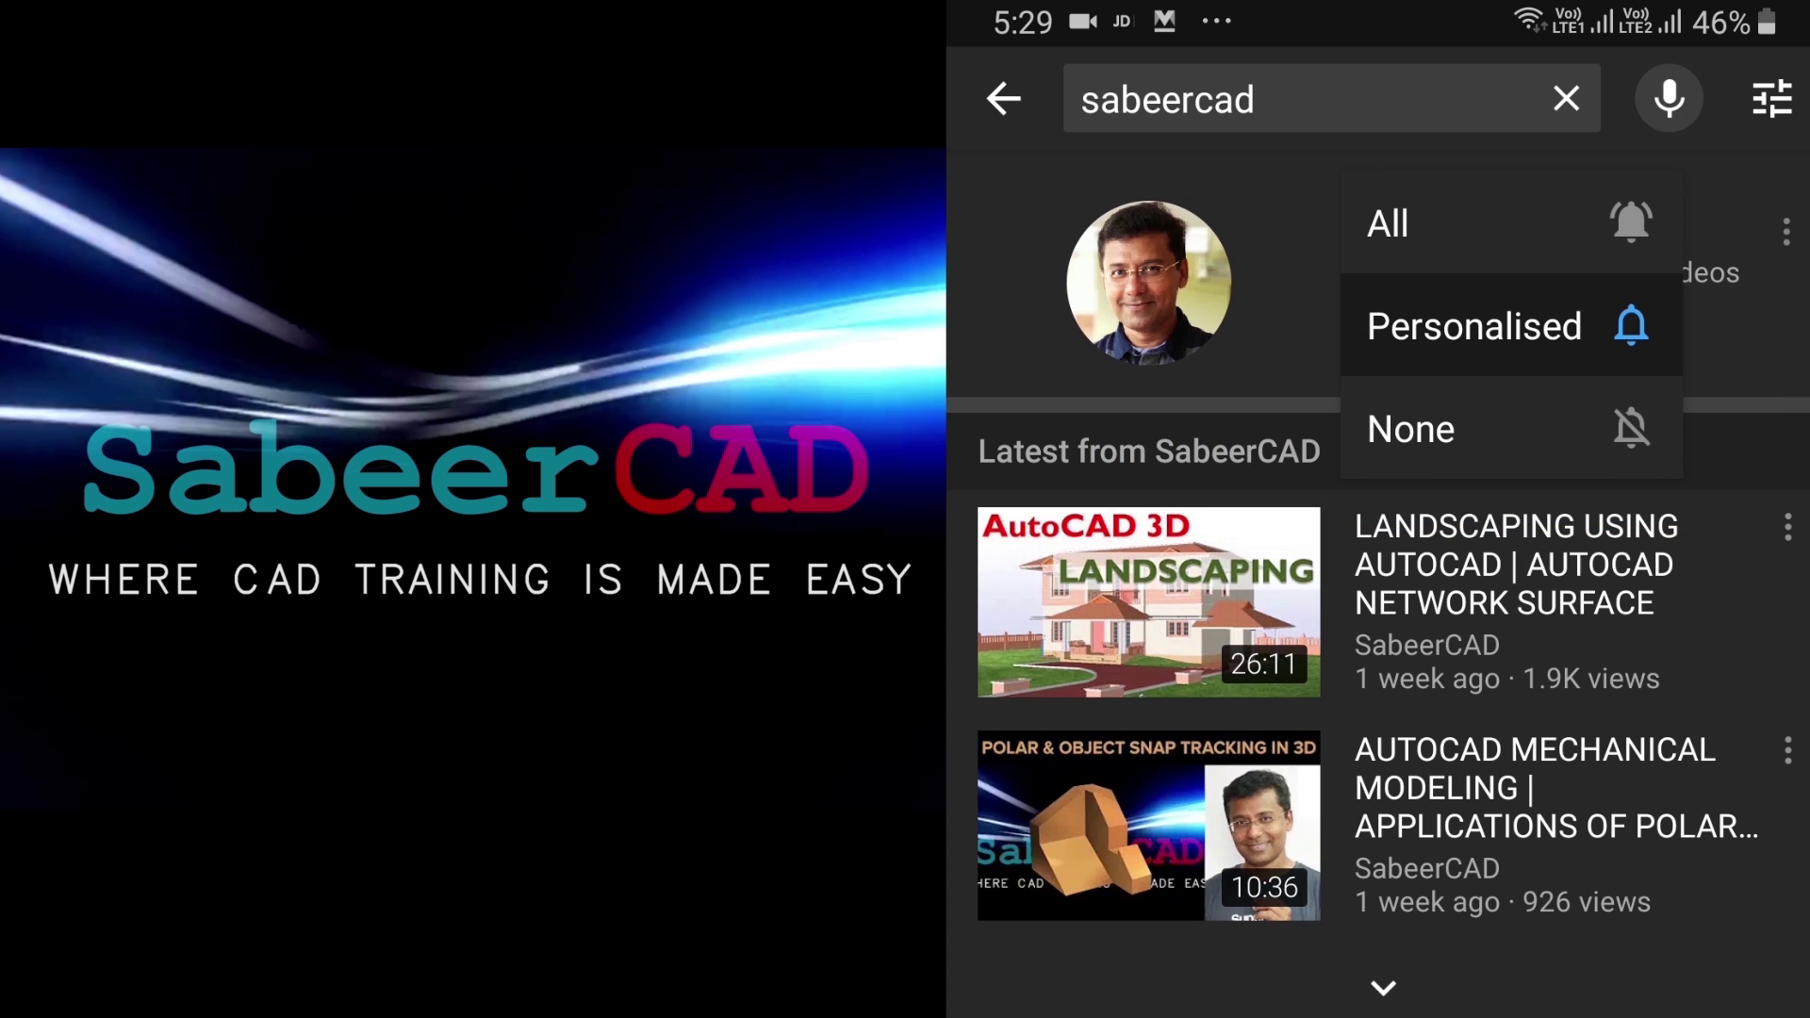
click(1387, 223)
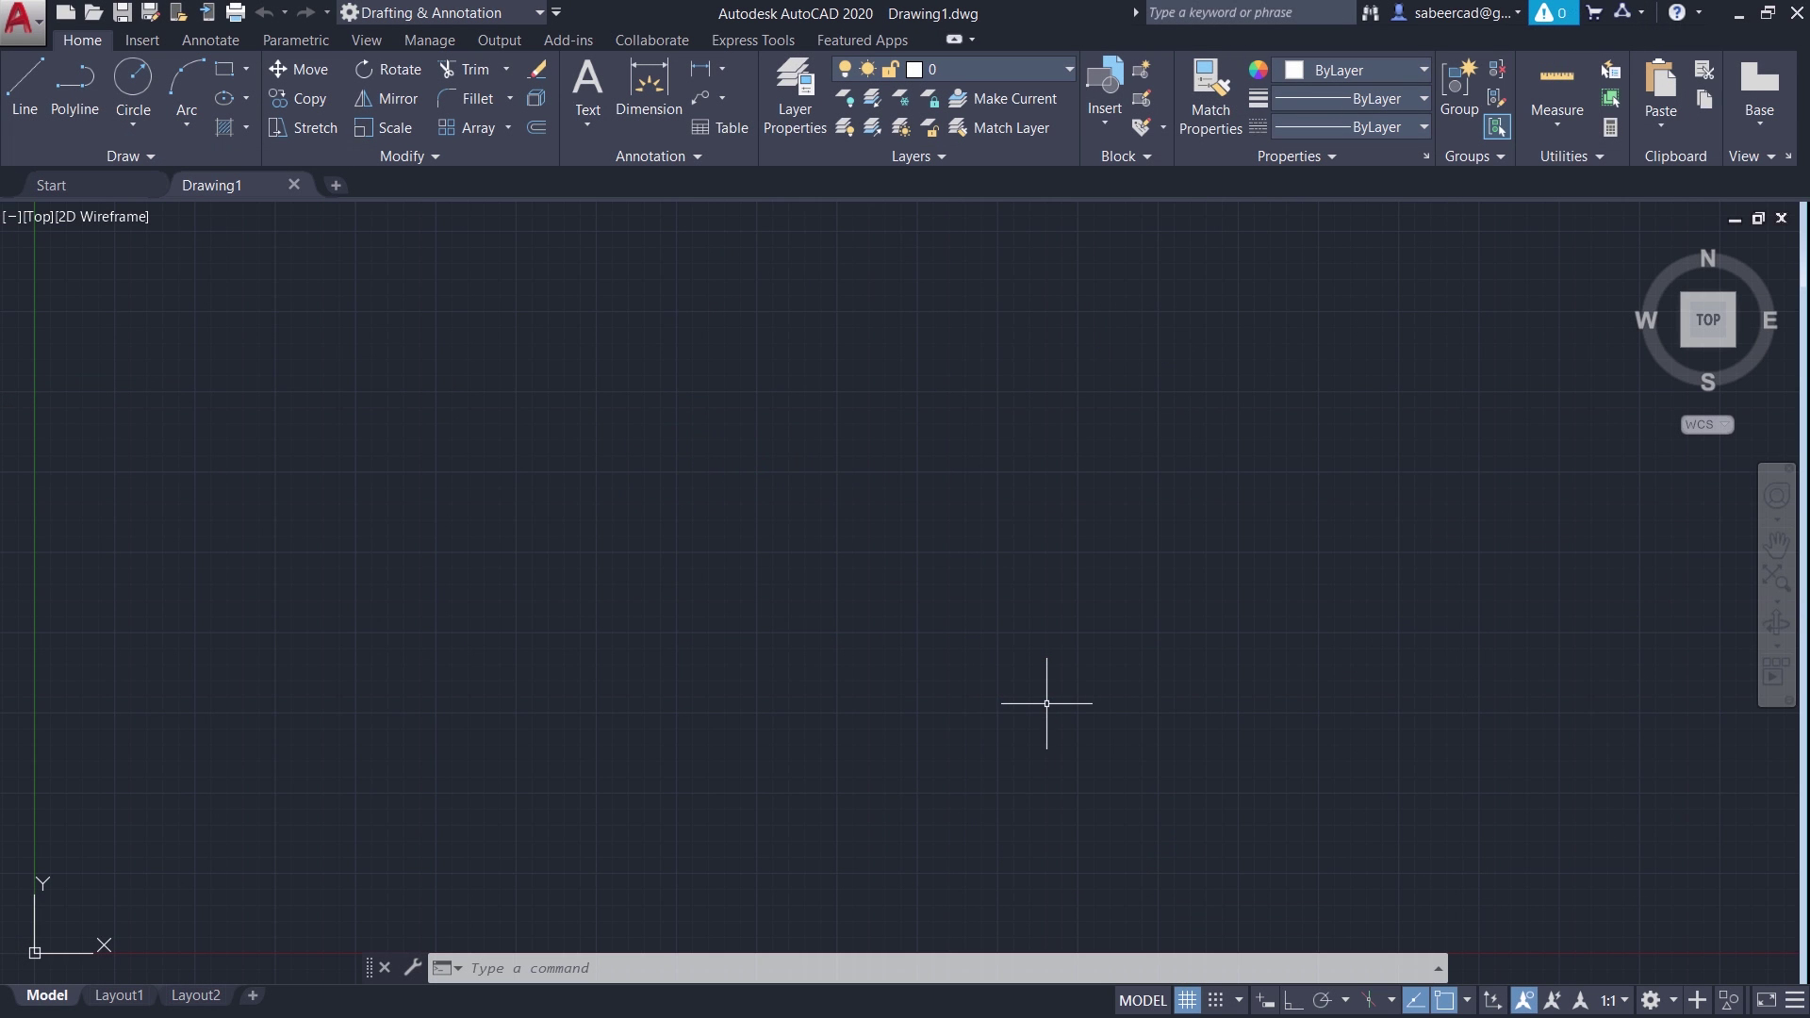
Start PDFIMPORT through the Application menu's Import > PDF entry
click(161, 518)
click(10, 35)
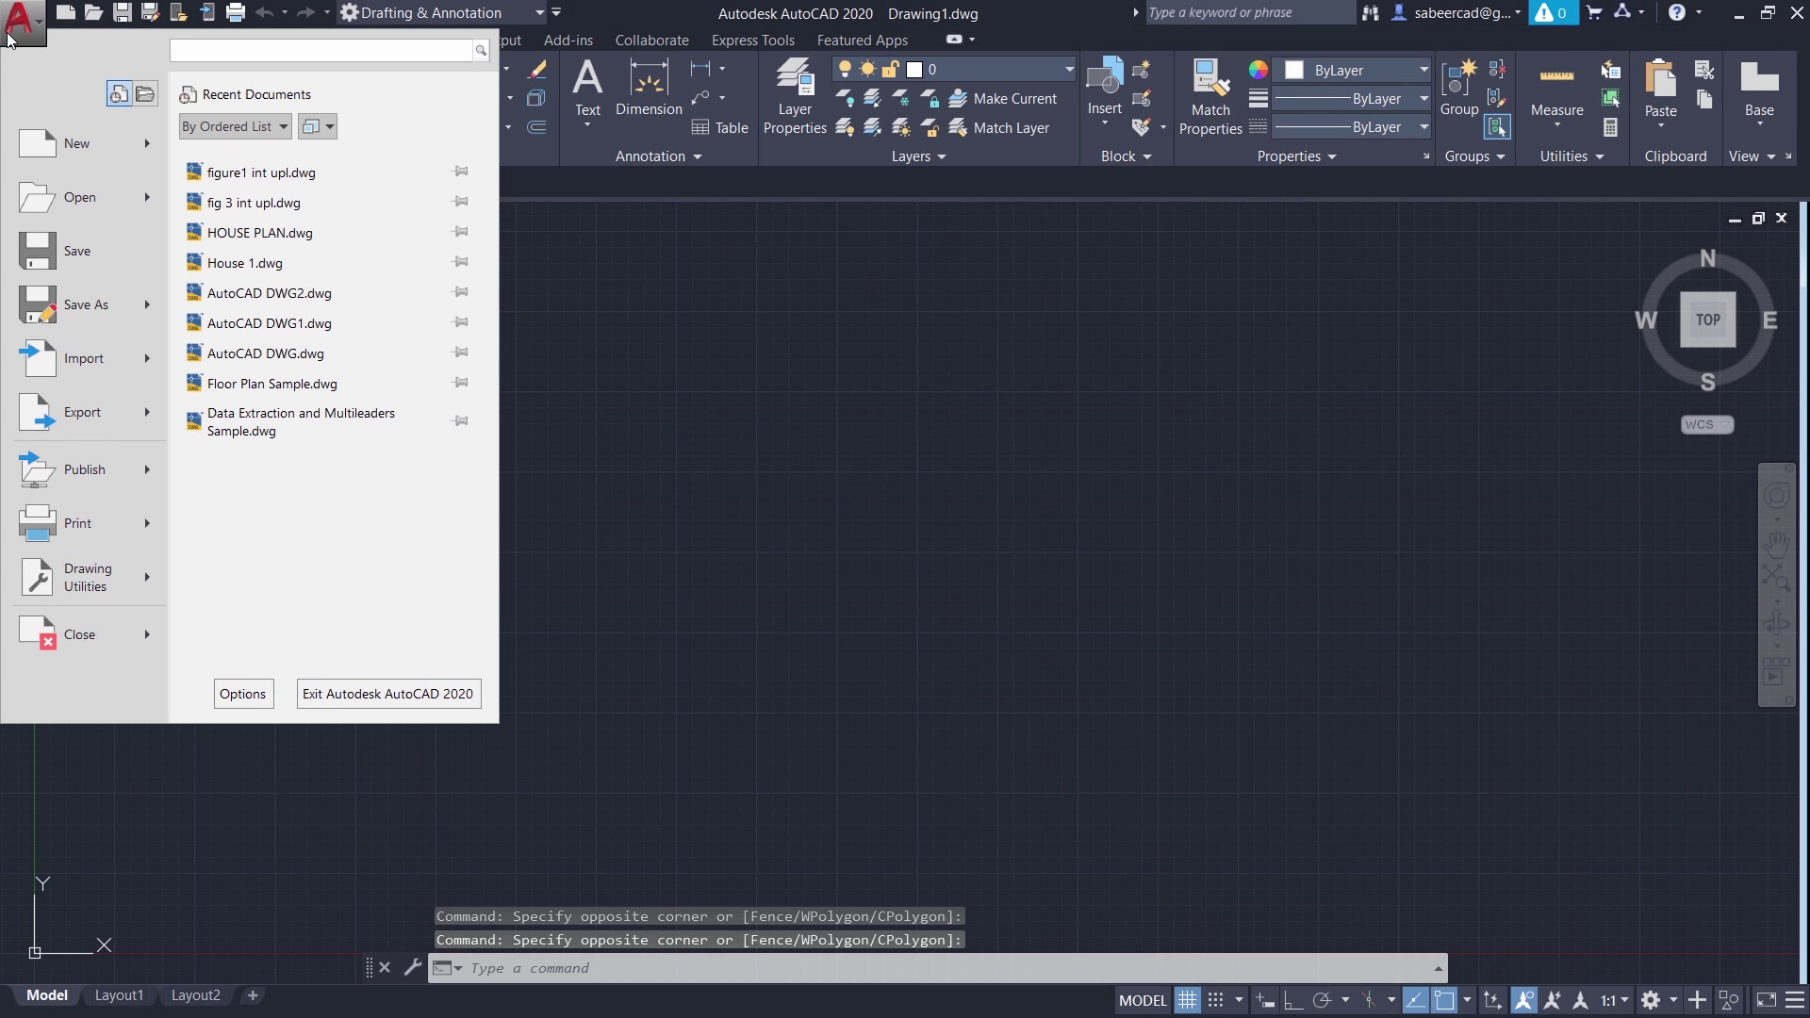
mouse_move(125, 366)
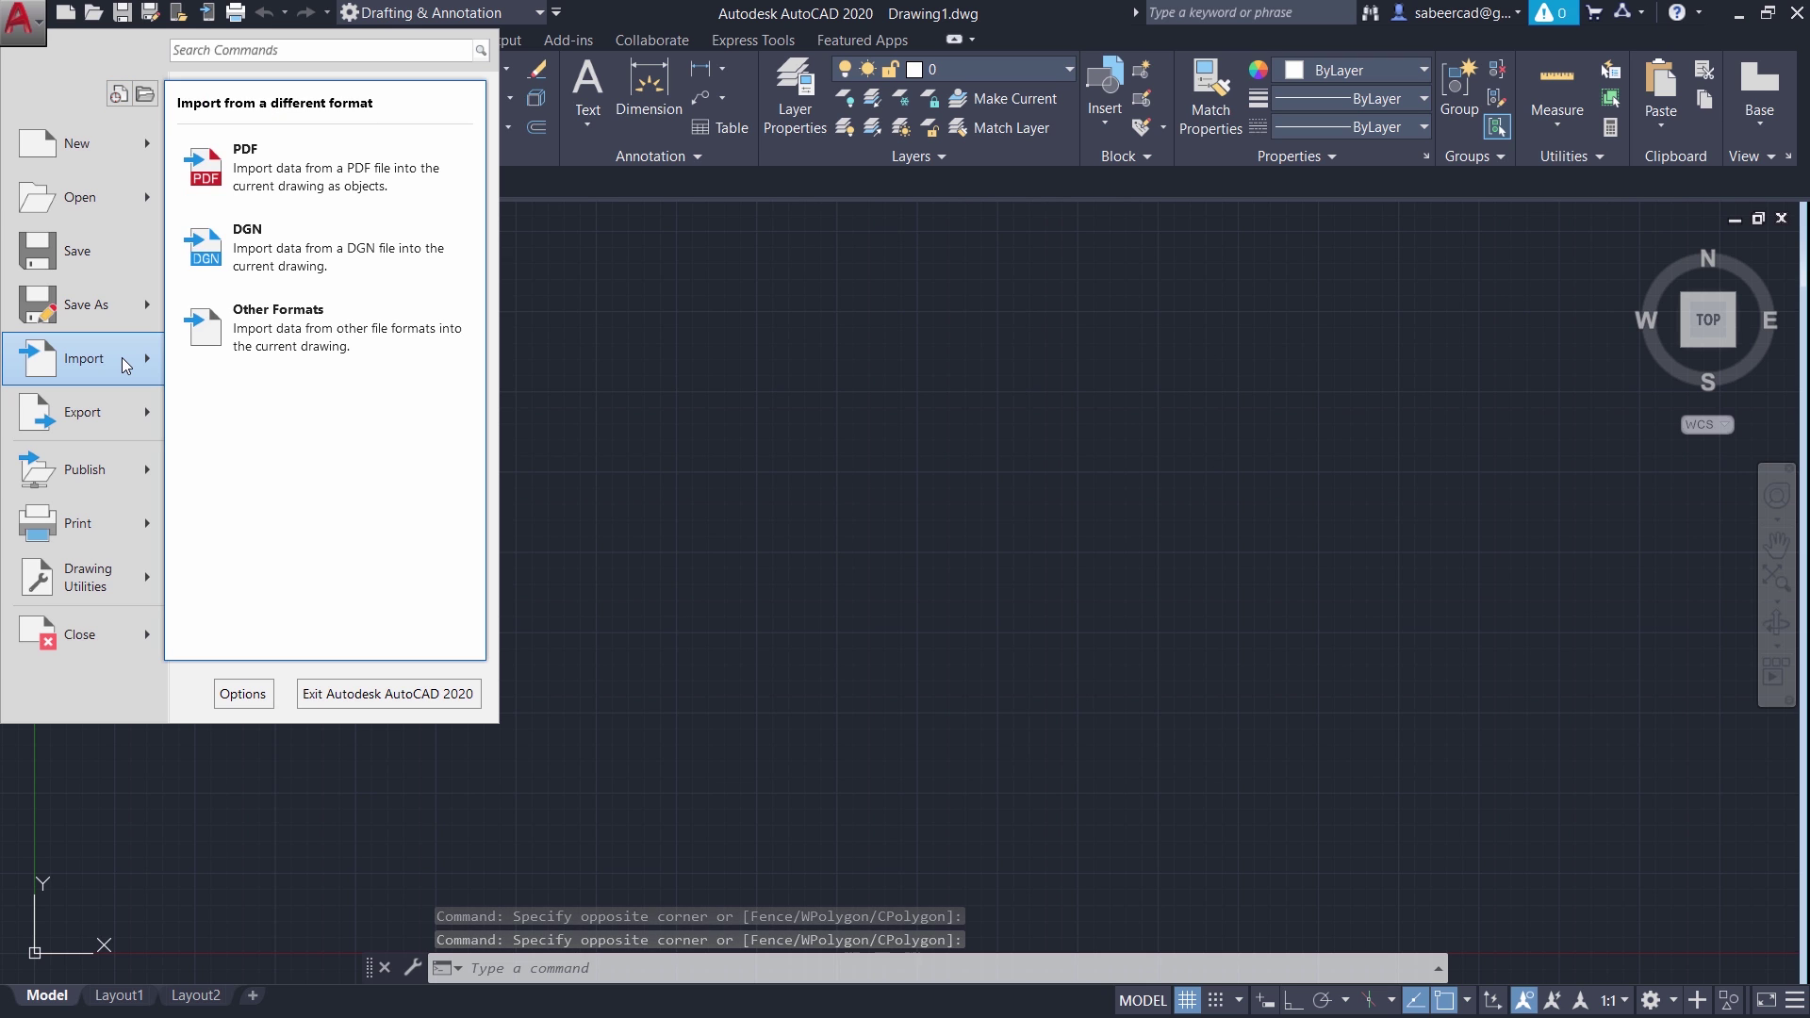
click(28, 32)
click(28, 32)
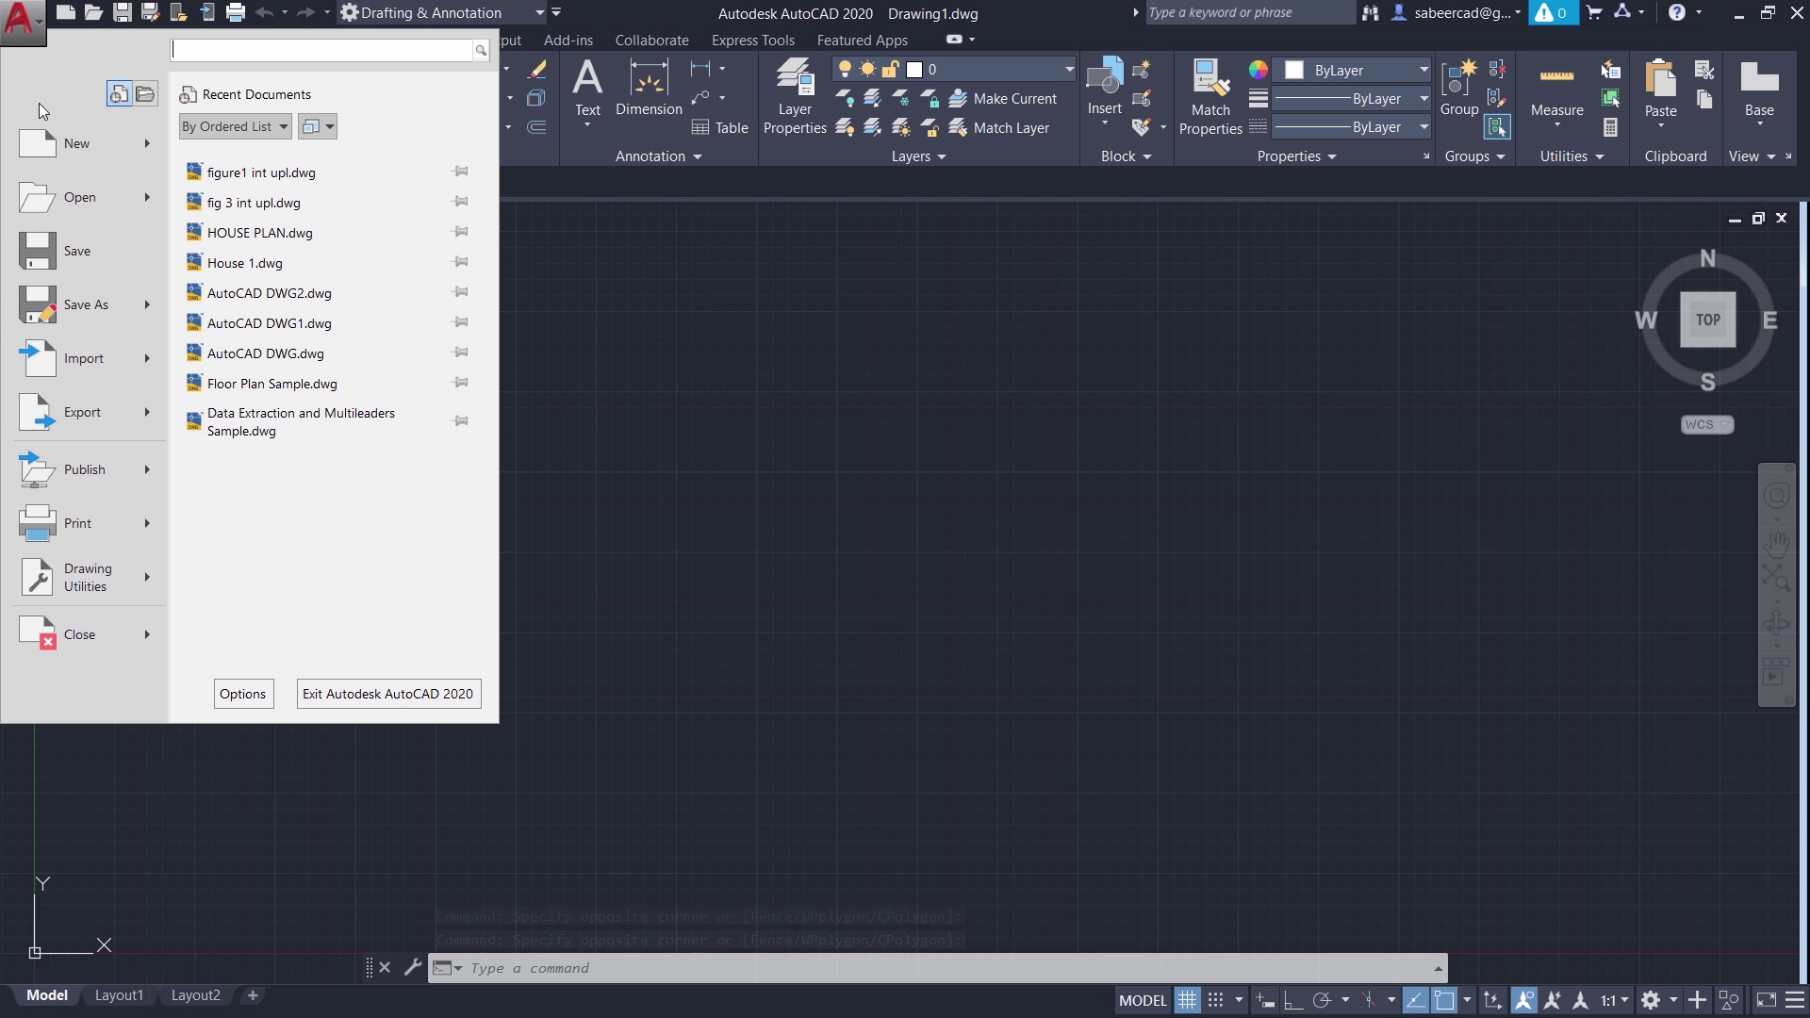
mouse_move(95, 361)
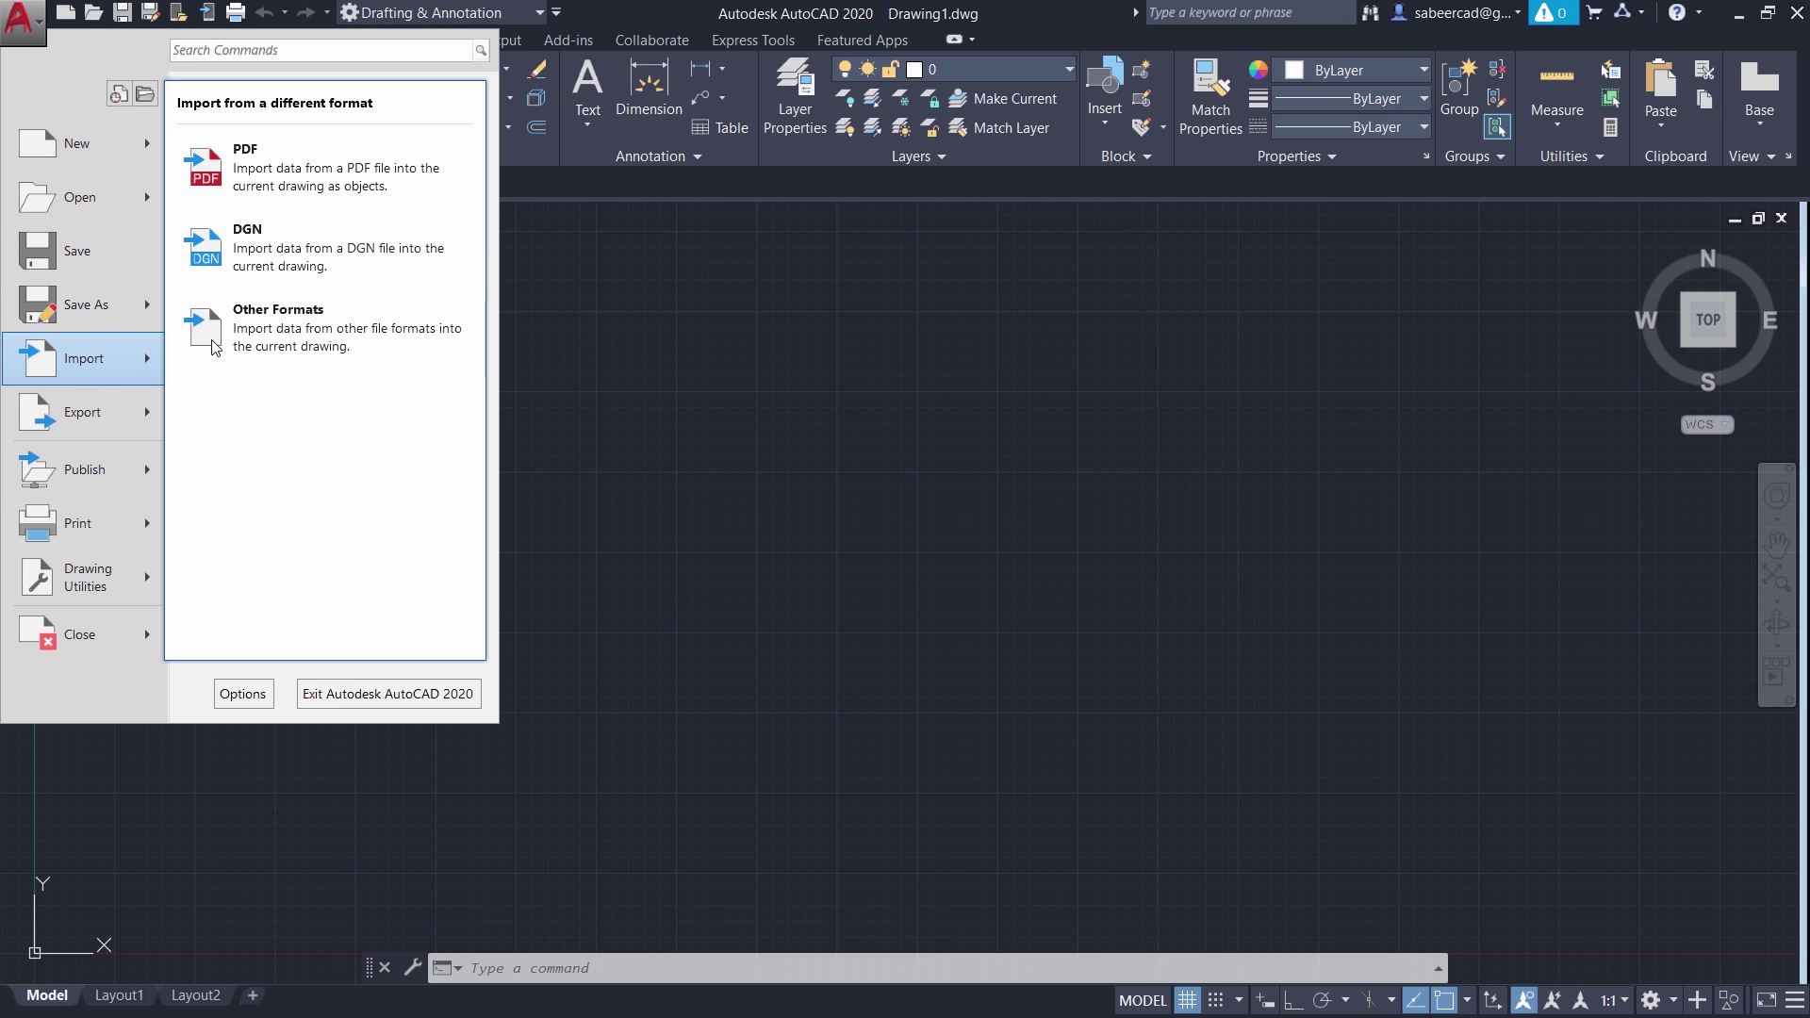
click(306, 170)
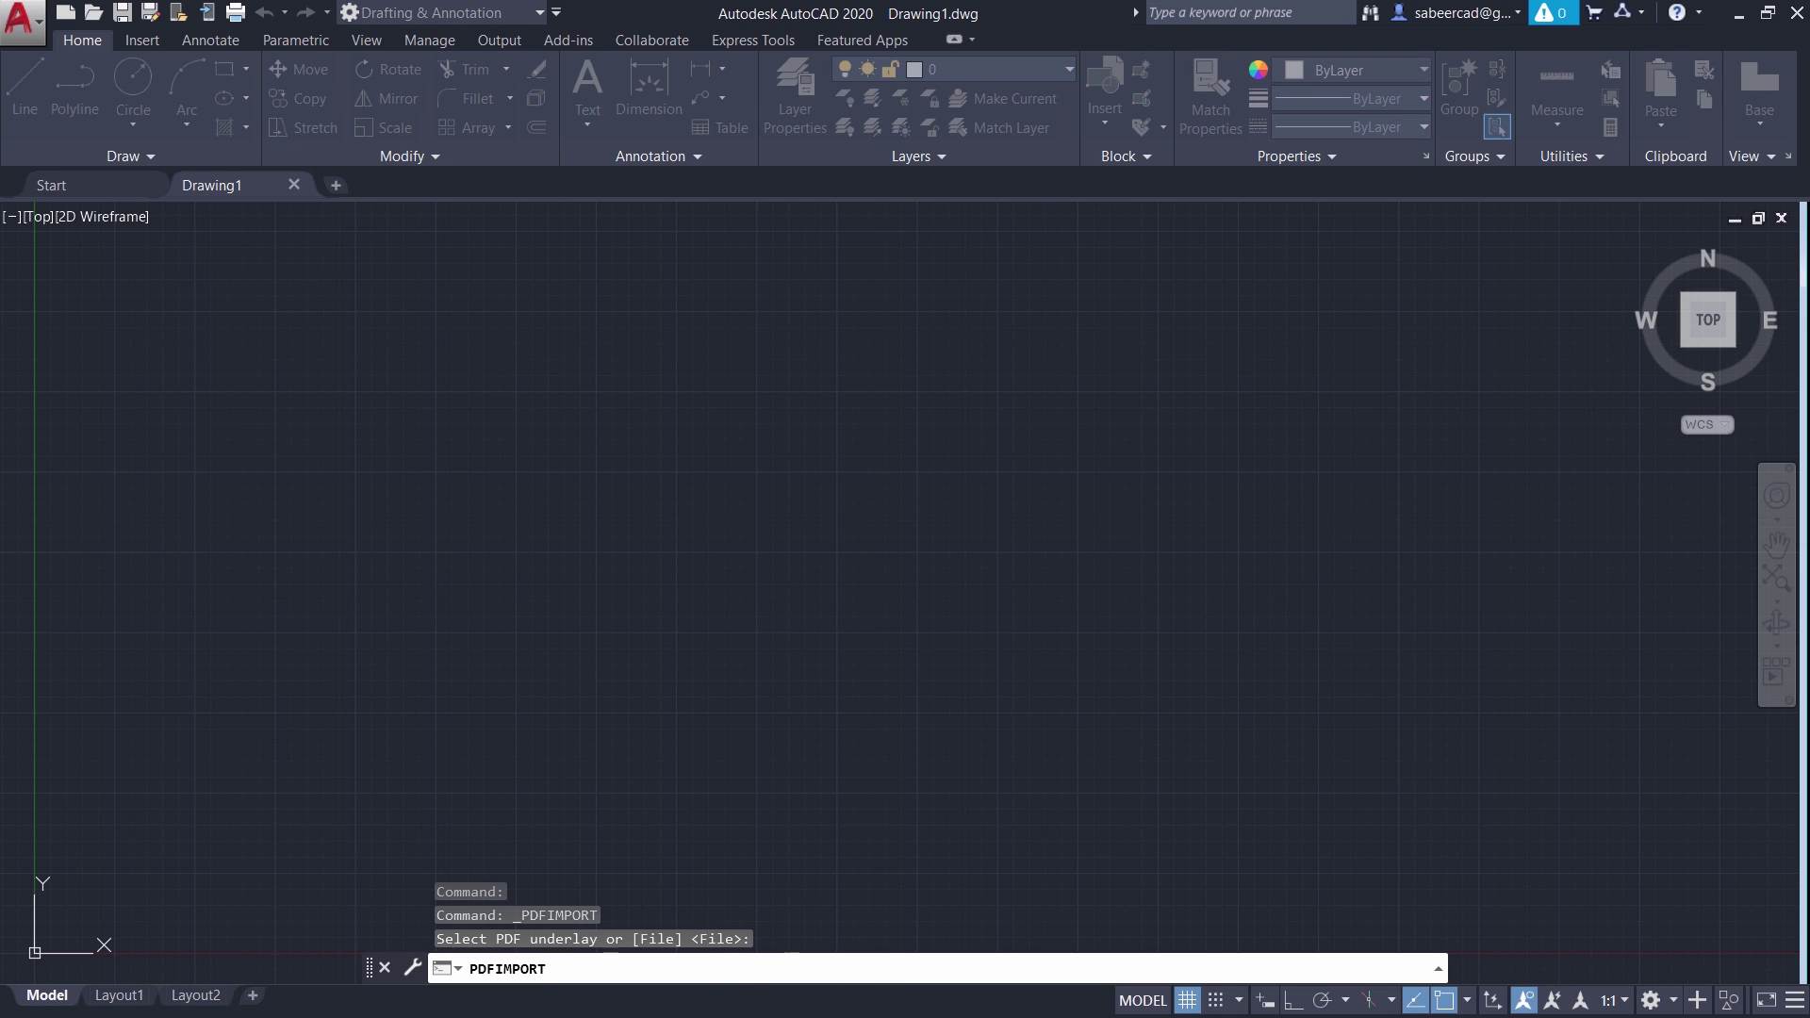
Open Dampfmaschine.pdf from the Desktop for import
key(Return)
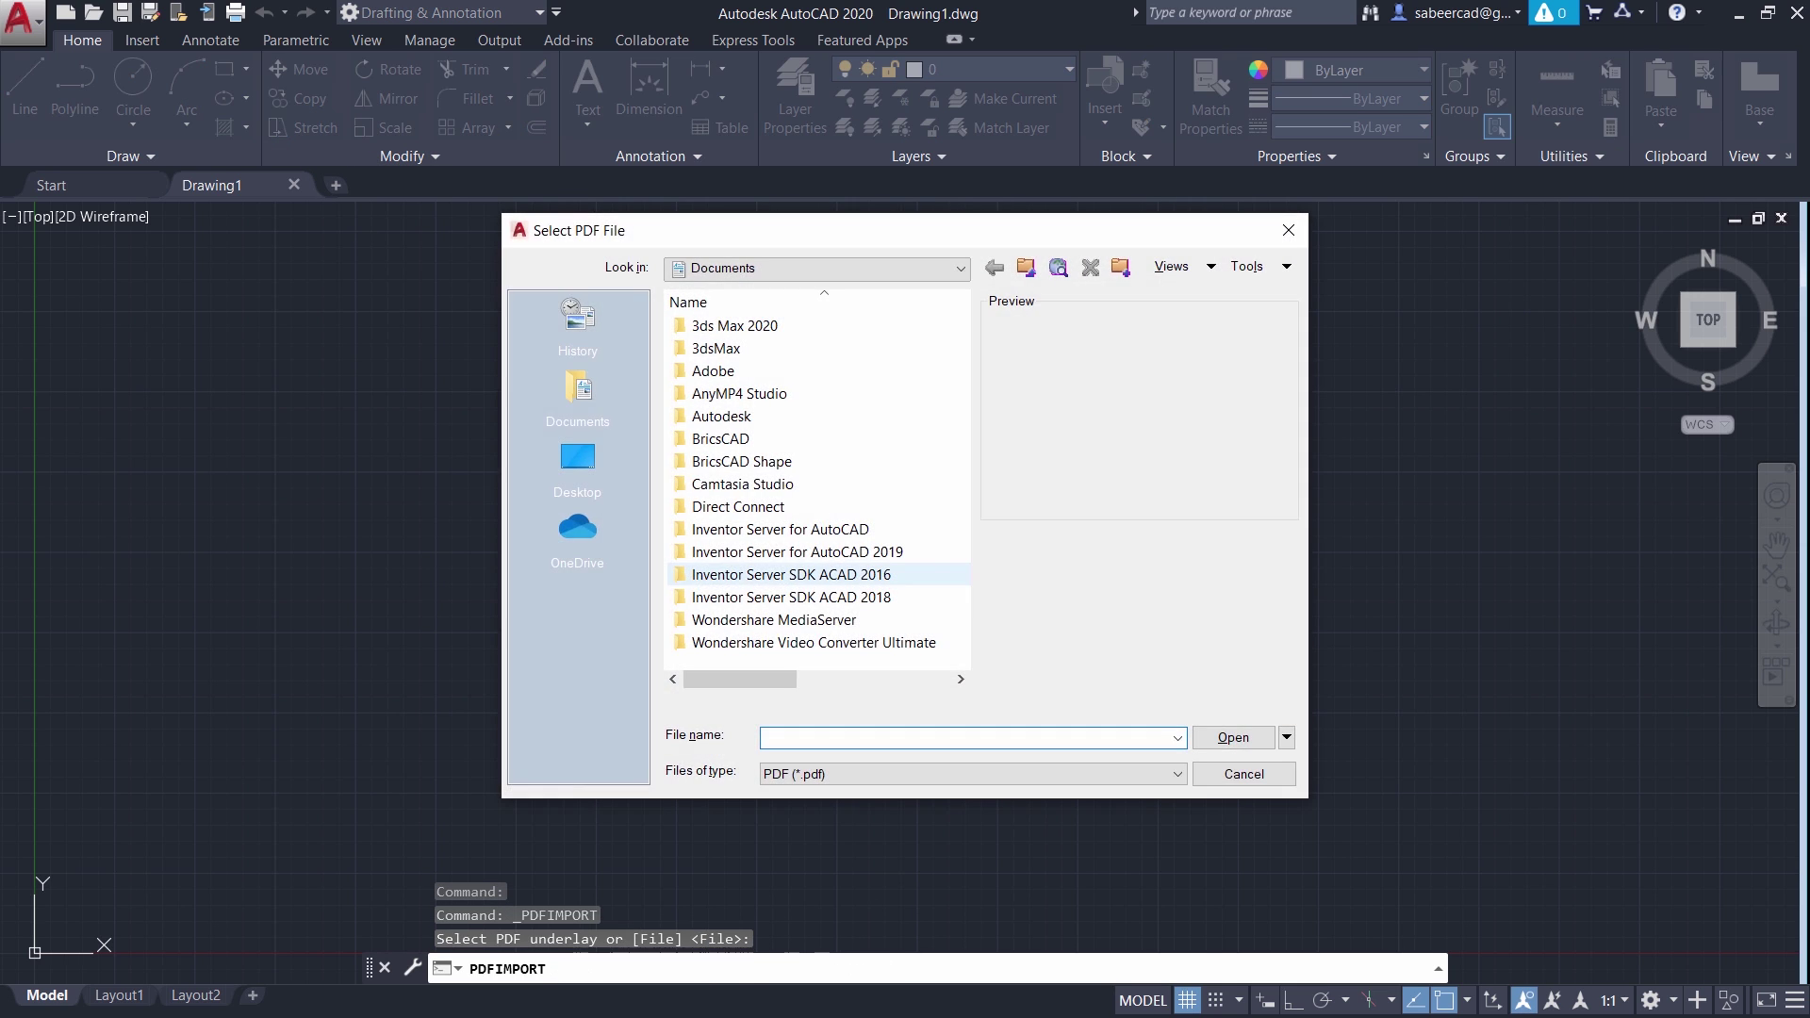
click(787, 274)
click(731, 310)
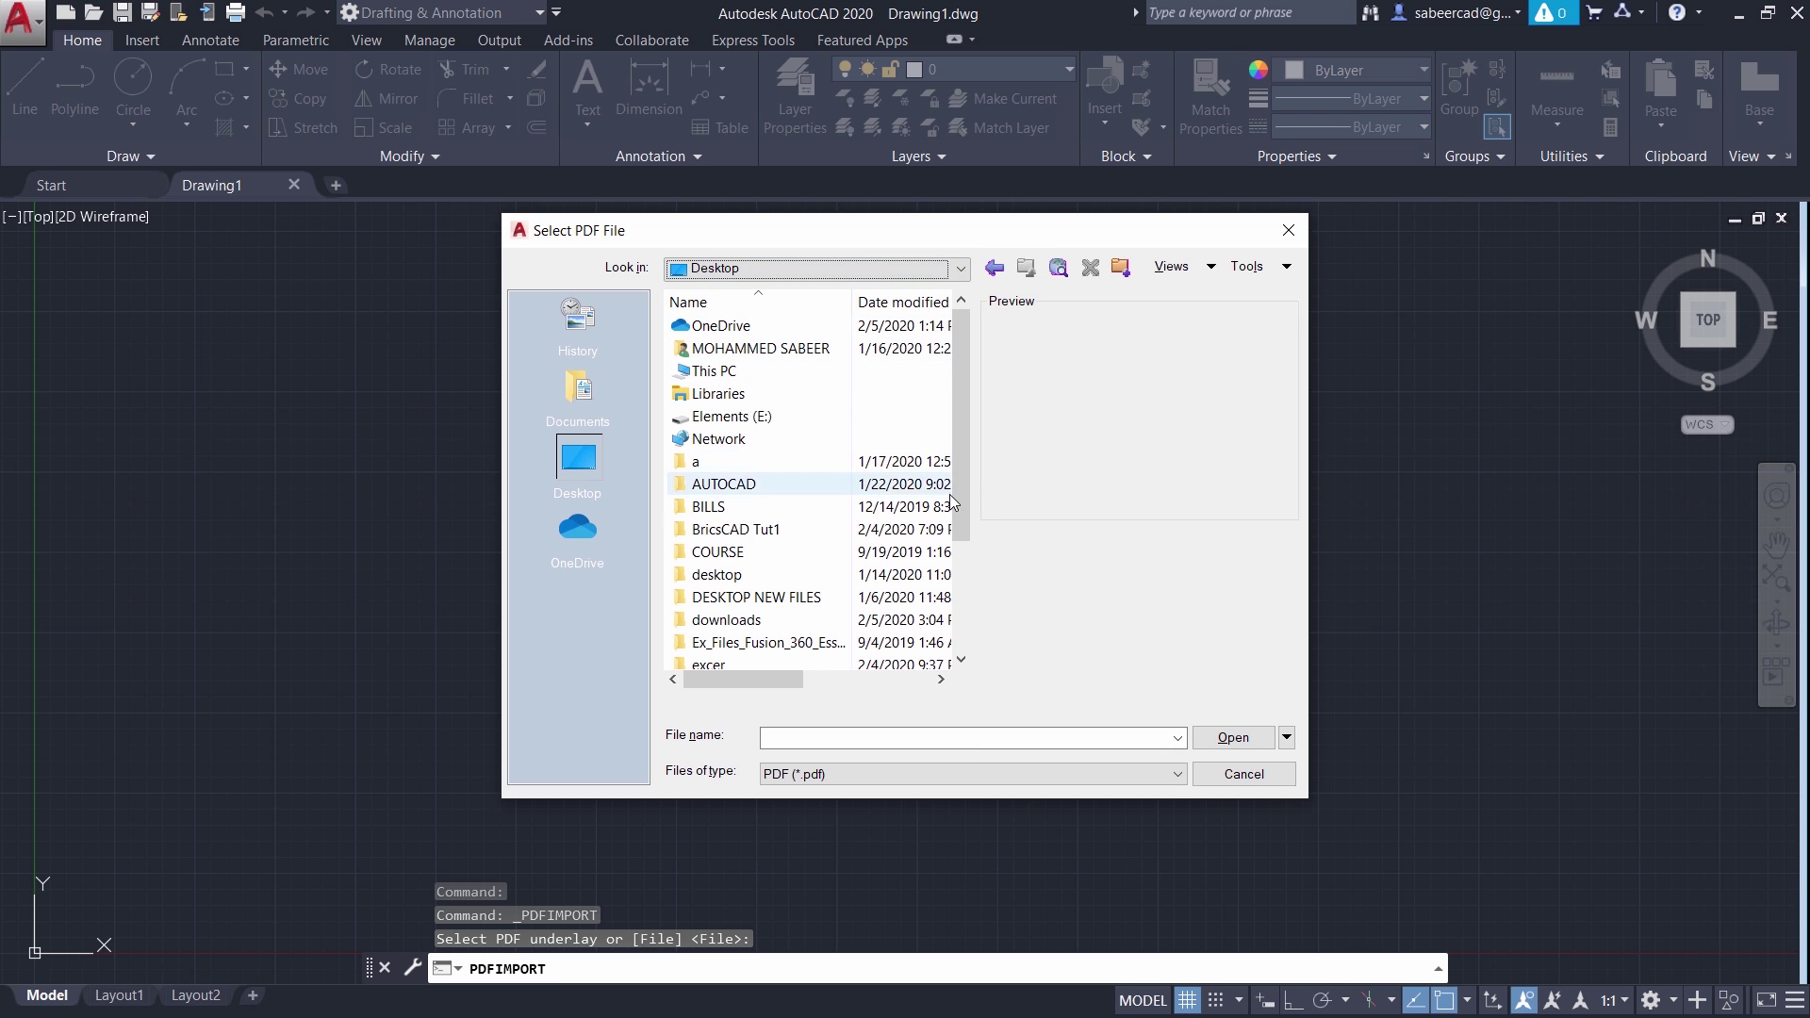
scroll(943, 509, down, 3)
click(758, 645)
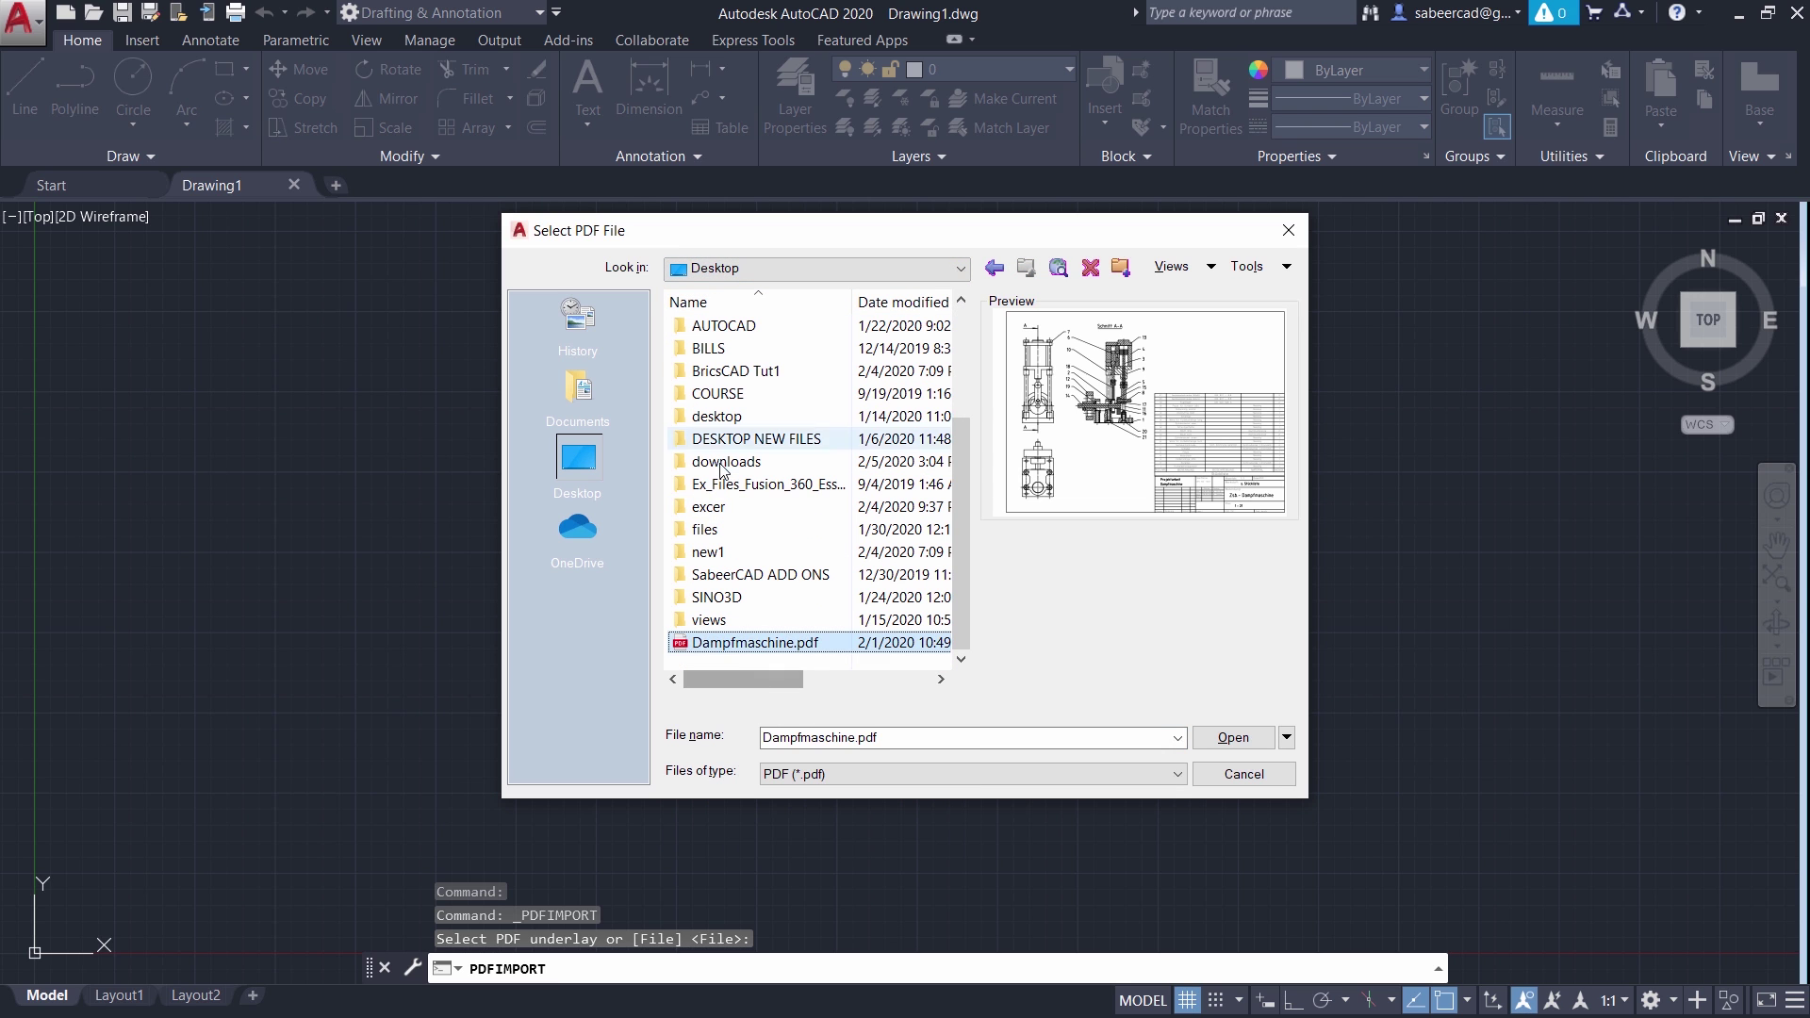
click(1235, 737)
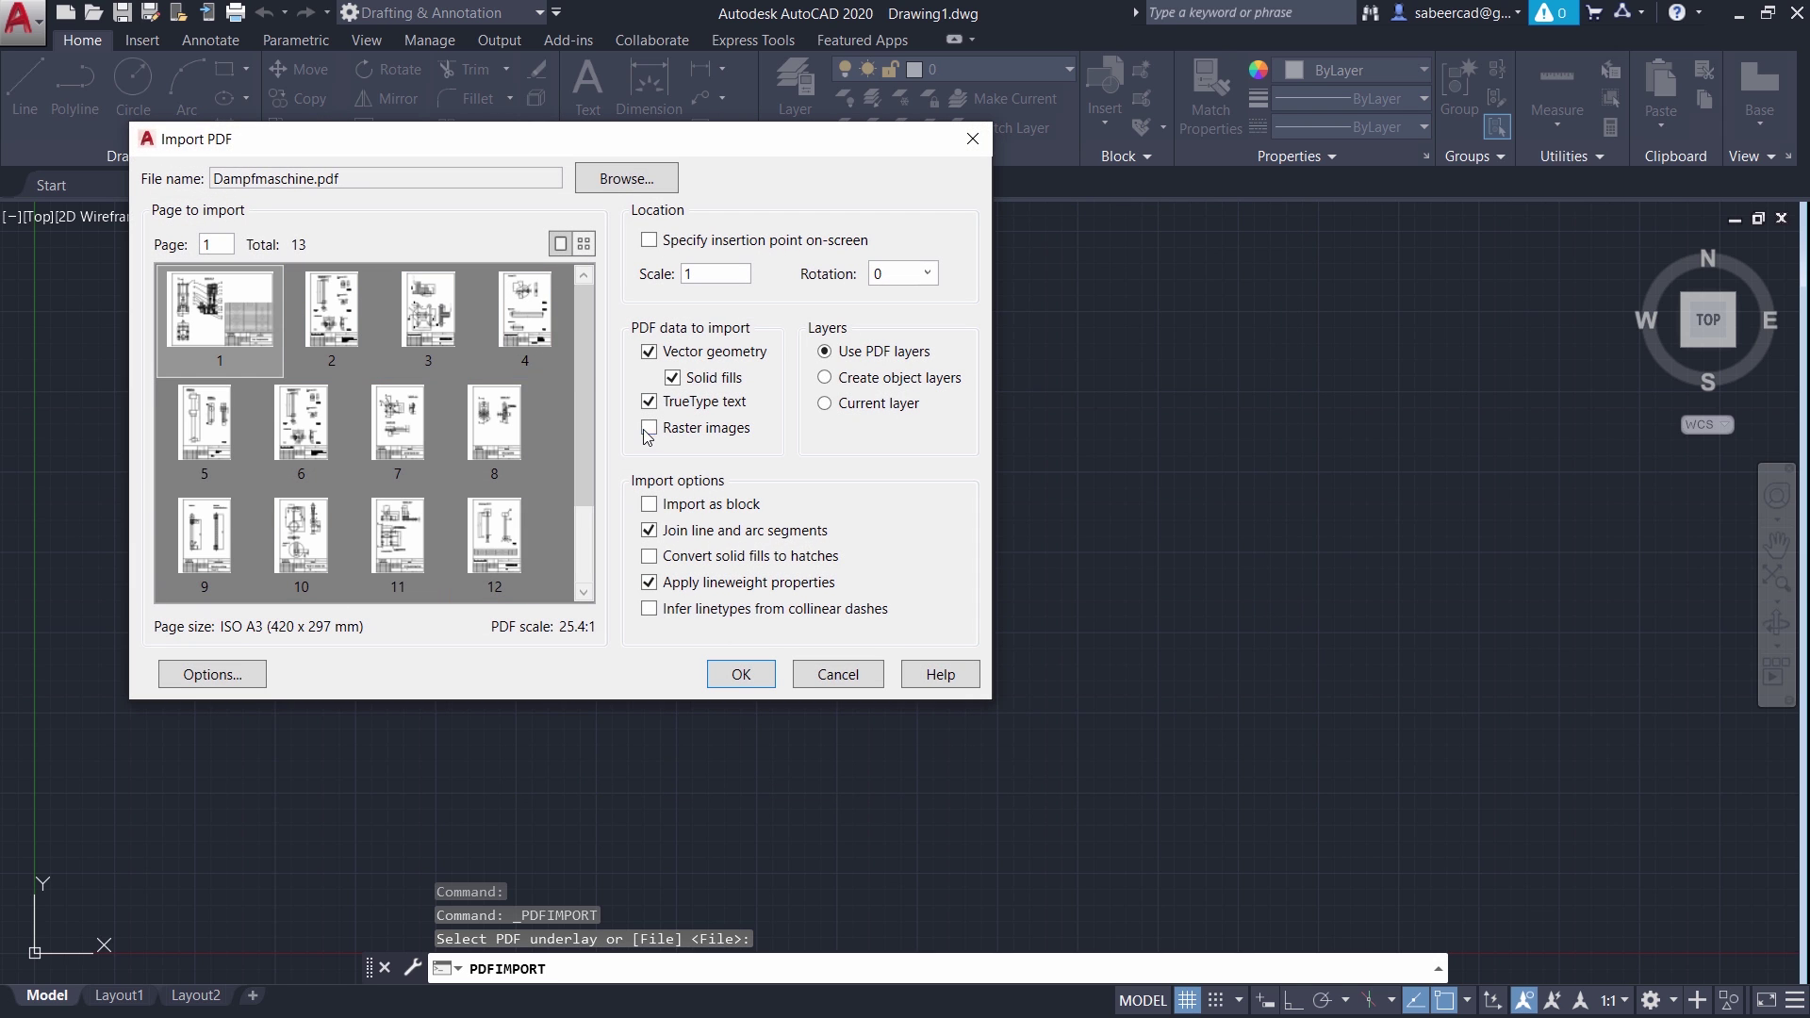
Import page 13 of the PDF into Drawing1
drag(581, 387, 577, 486)
click(217, 545)
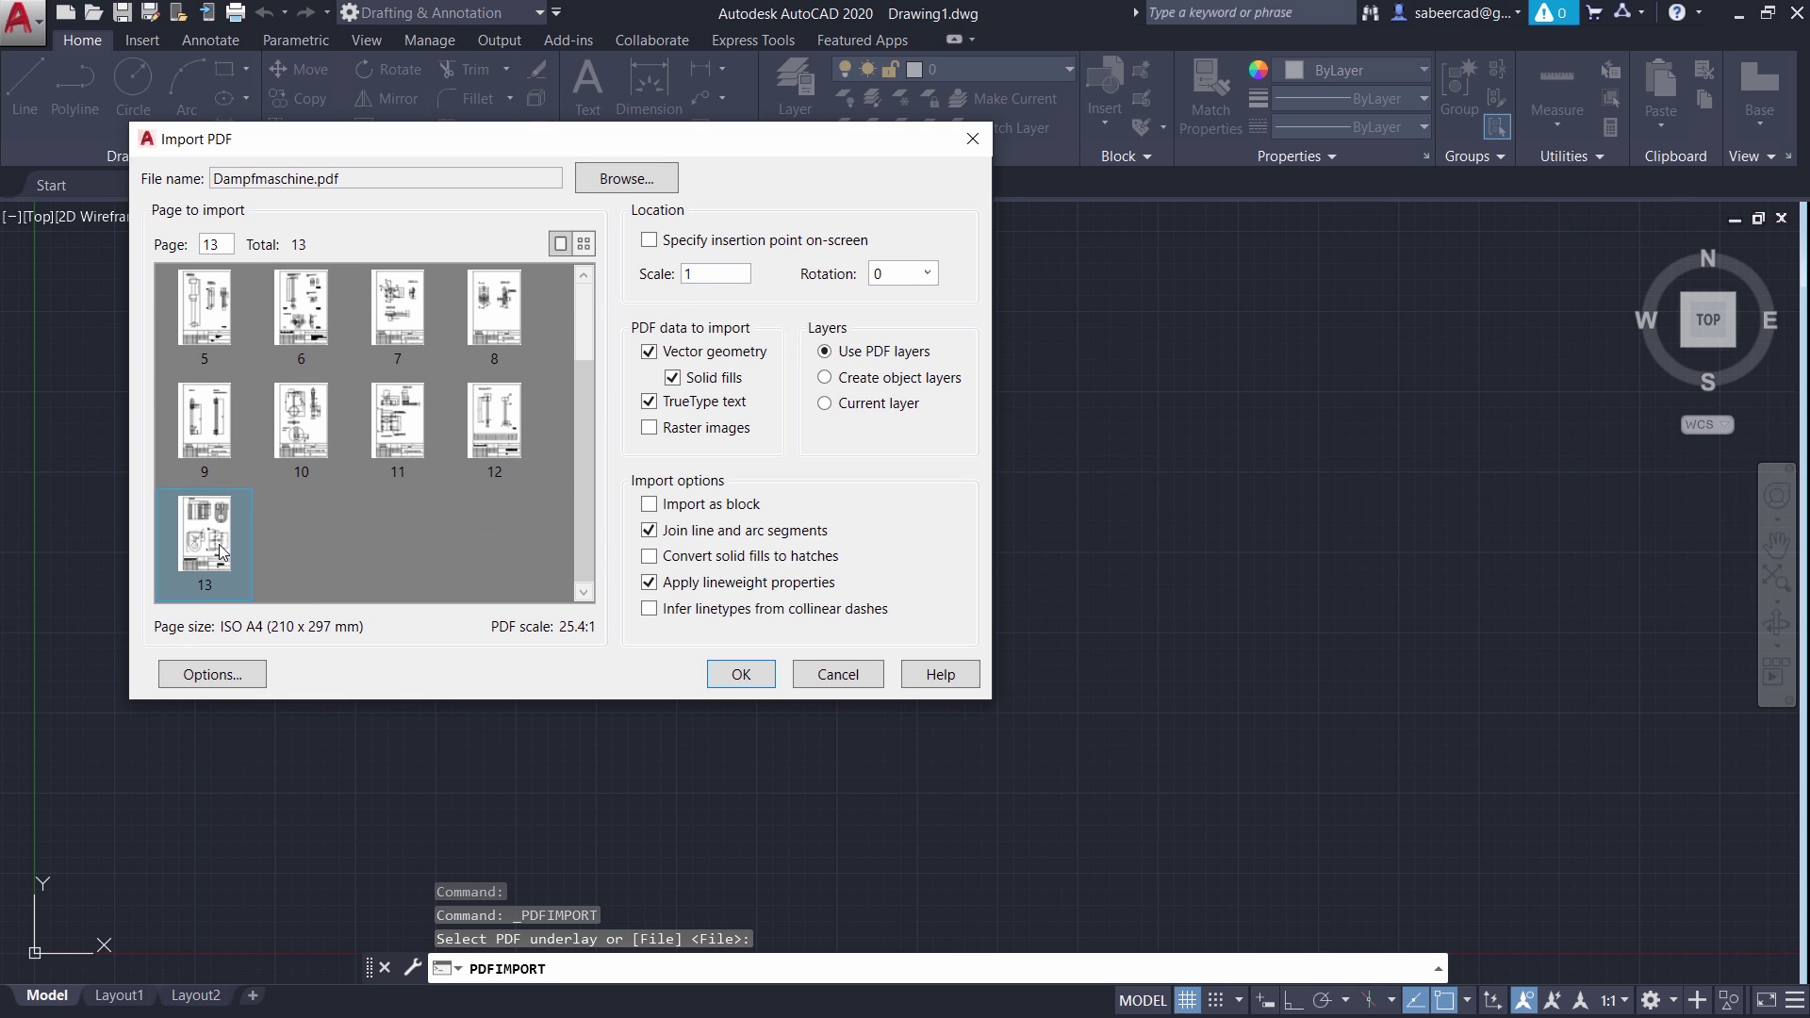
click(740, 674)
Zoom and pan down to the lower Motorblock views showing the 22,5 width
scroll(518, 432, up, 2)
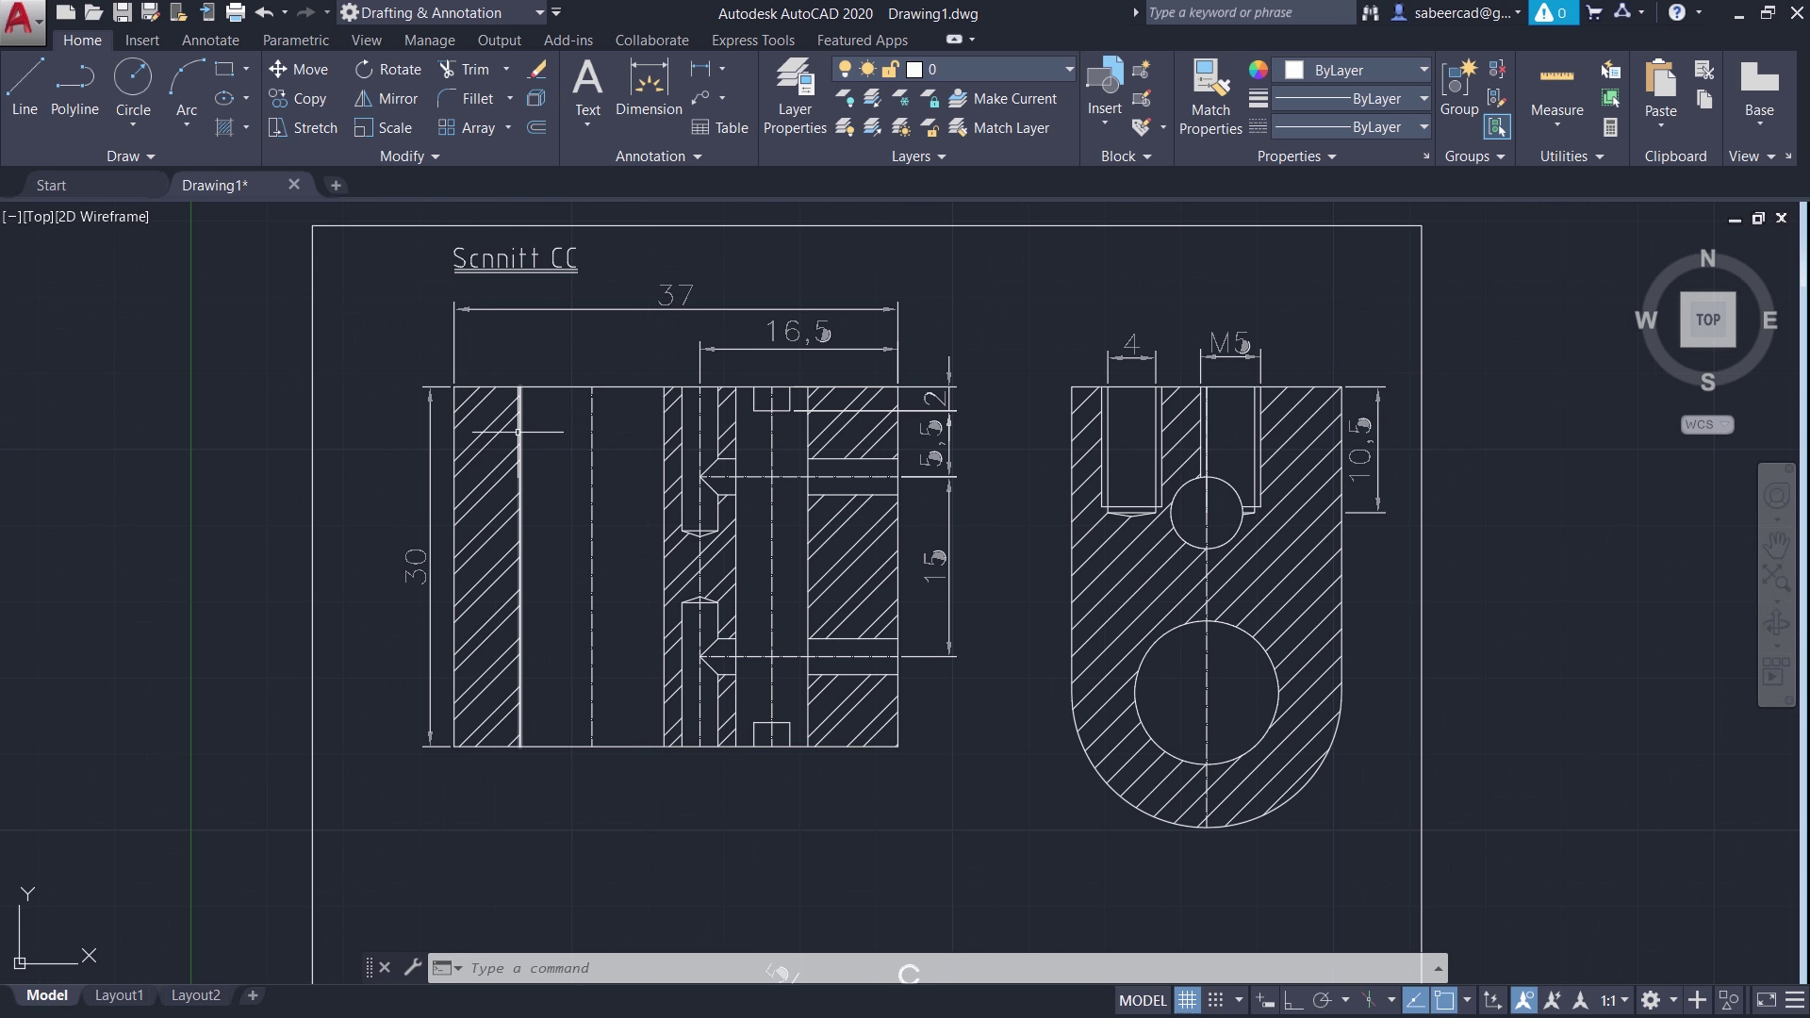
scroll(602, 419, down, 2)
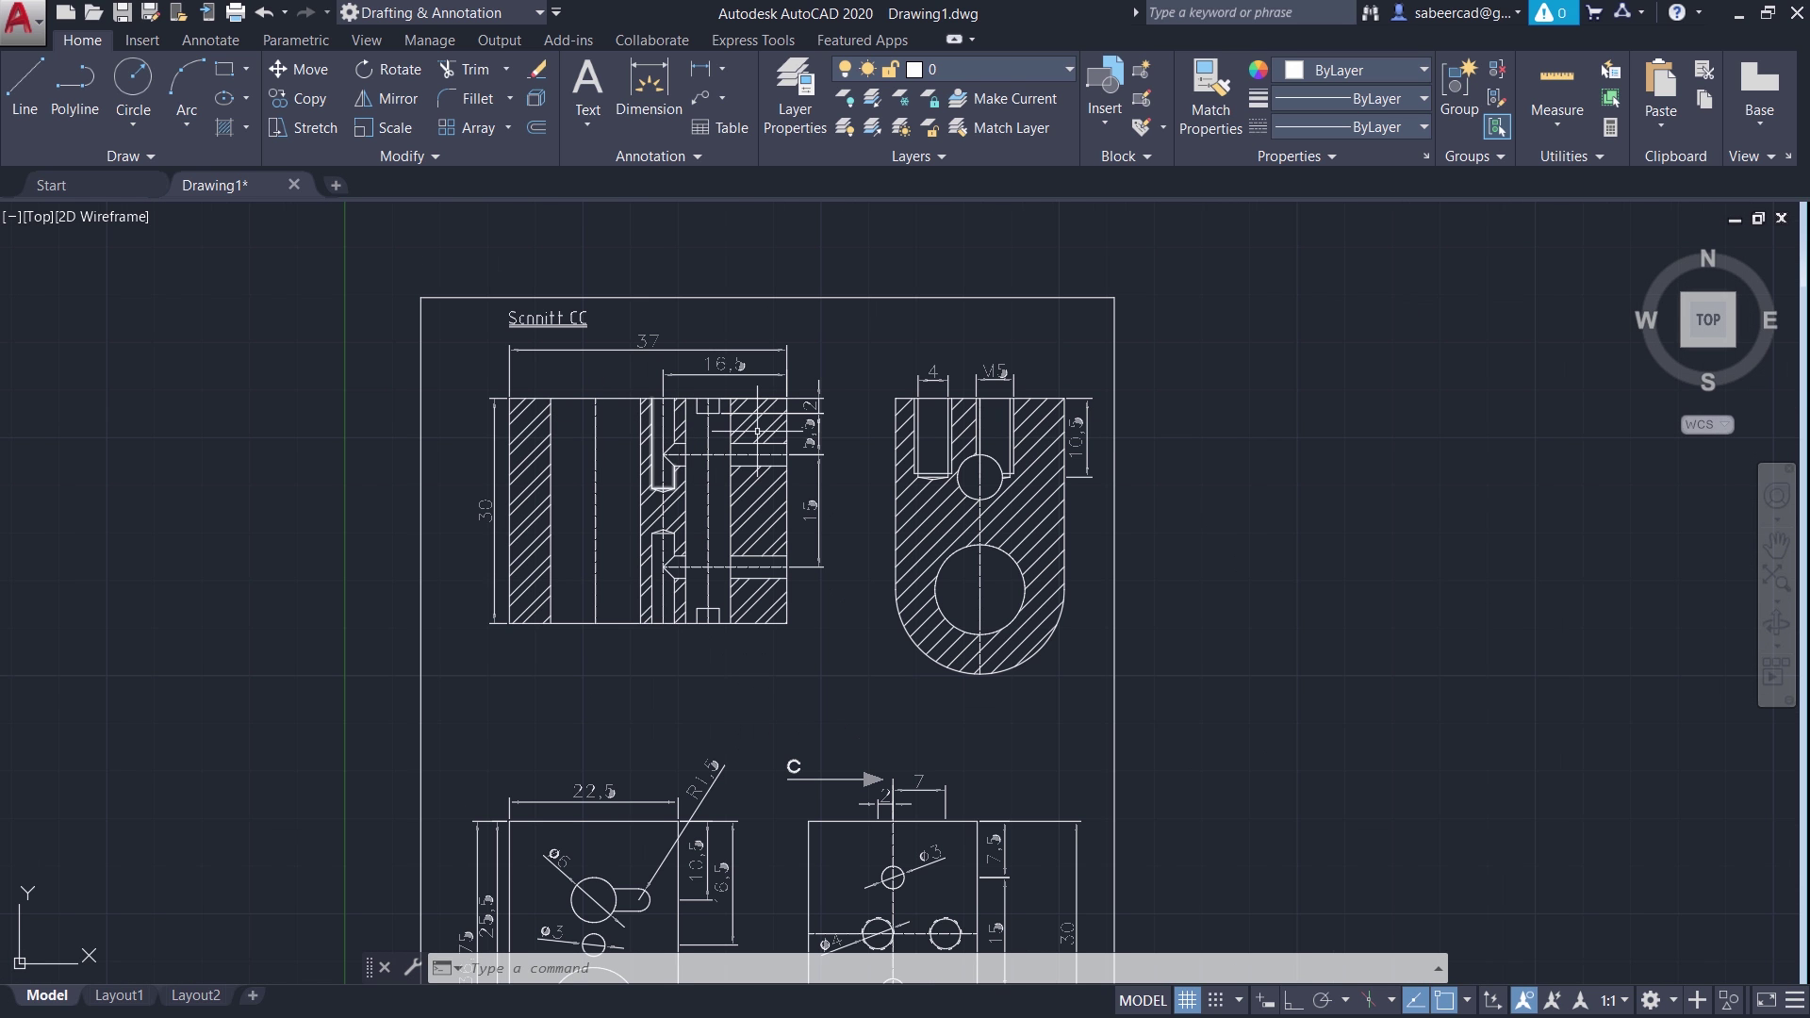
scroll(750, 443, up, 3)
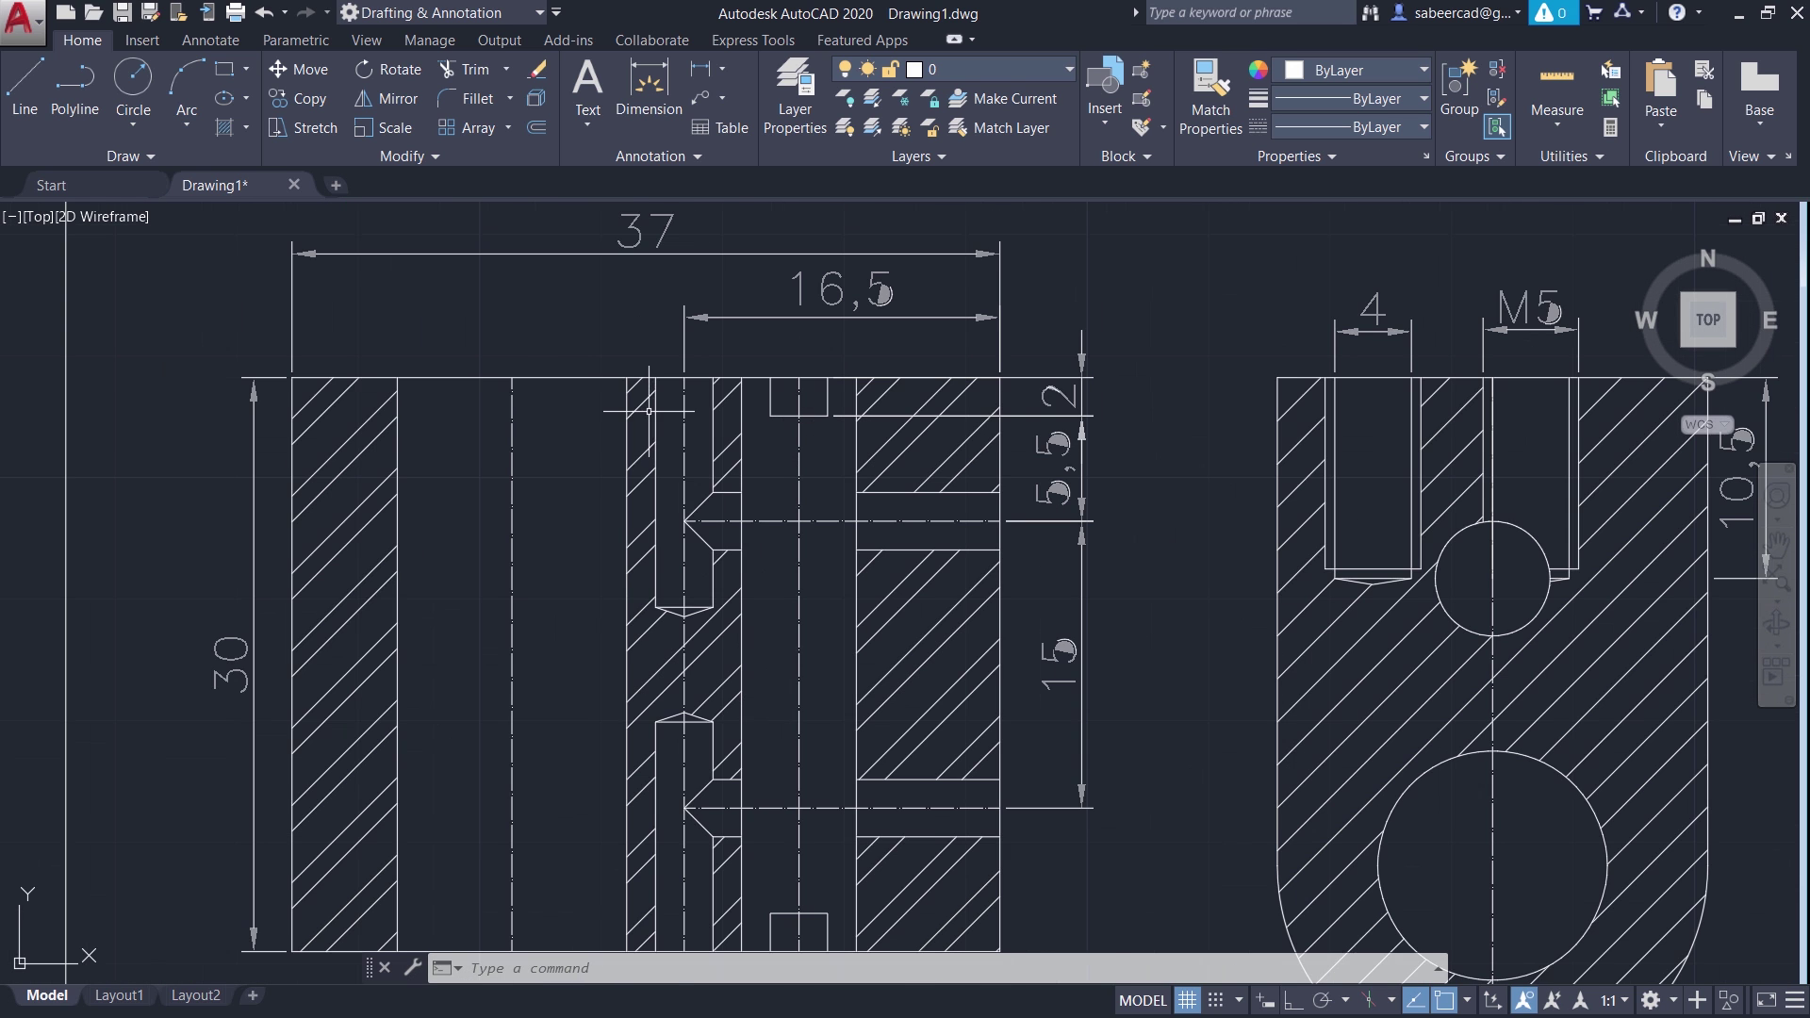
scroll(594, 405, down, 3)
middle_drag(575, 830, 571, 570)
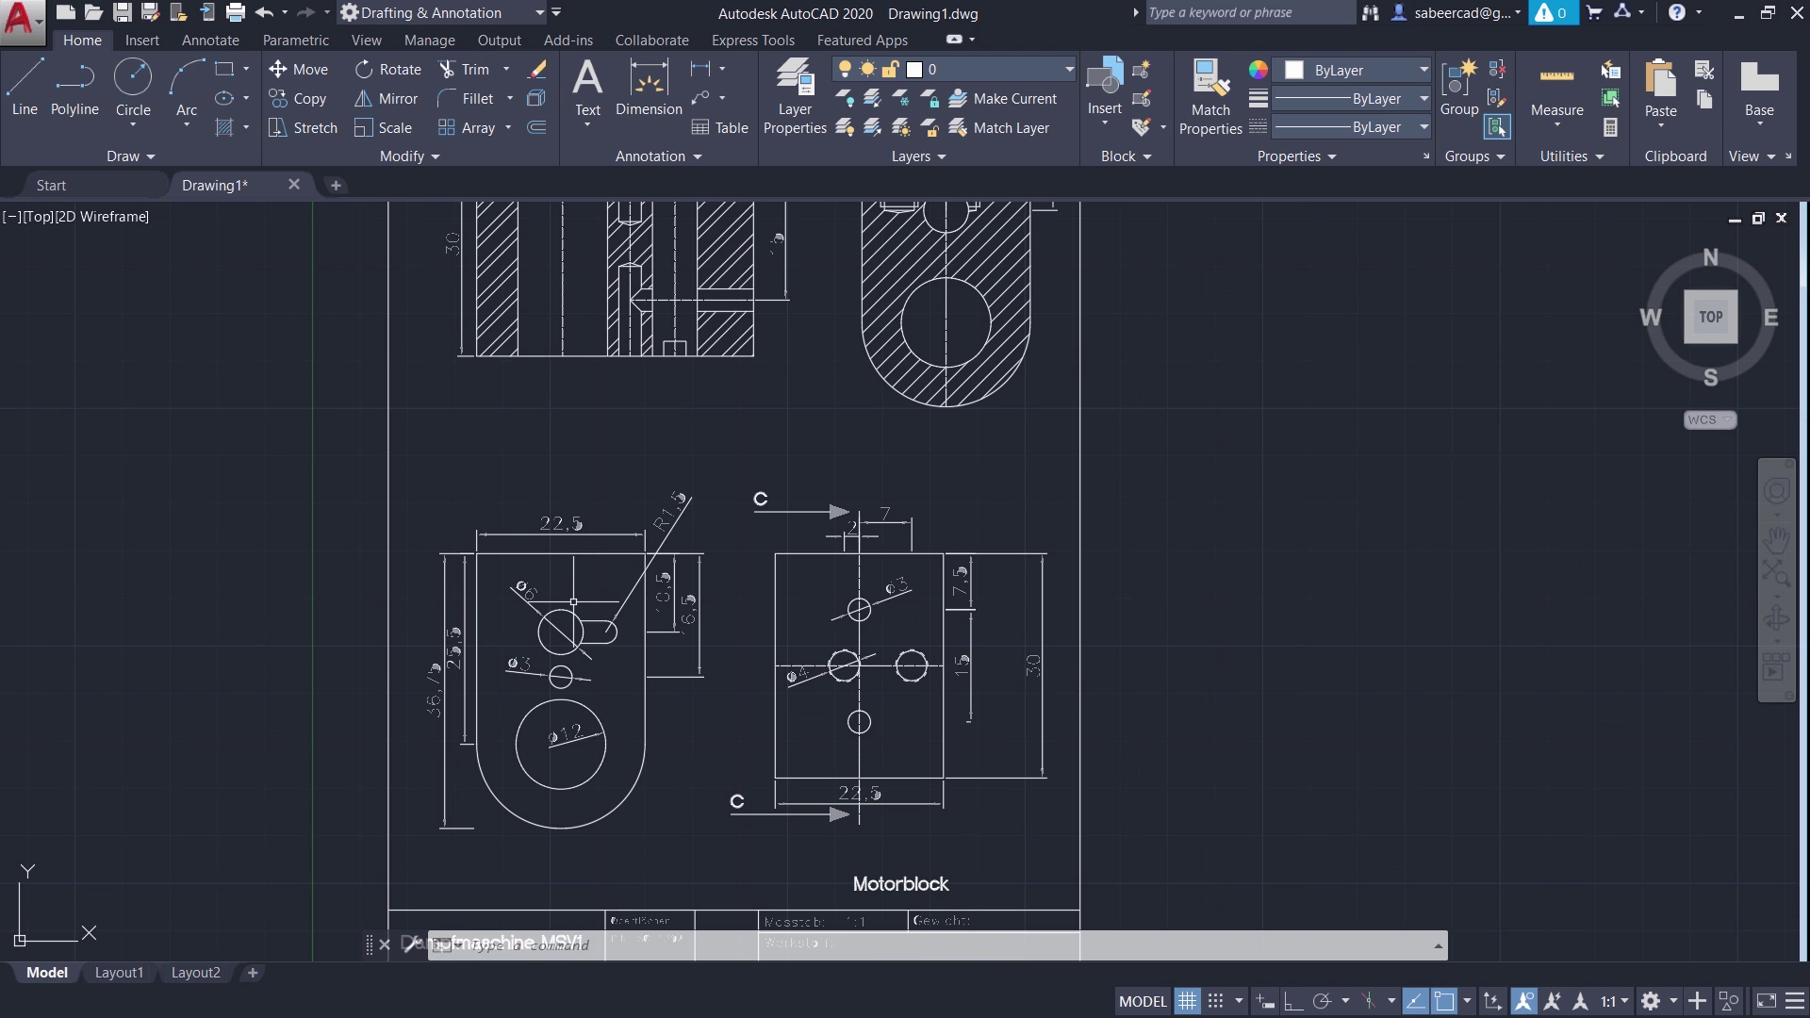
scroll(439, 557, up, 3)
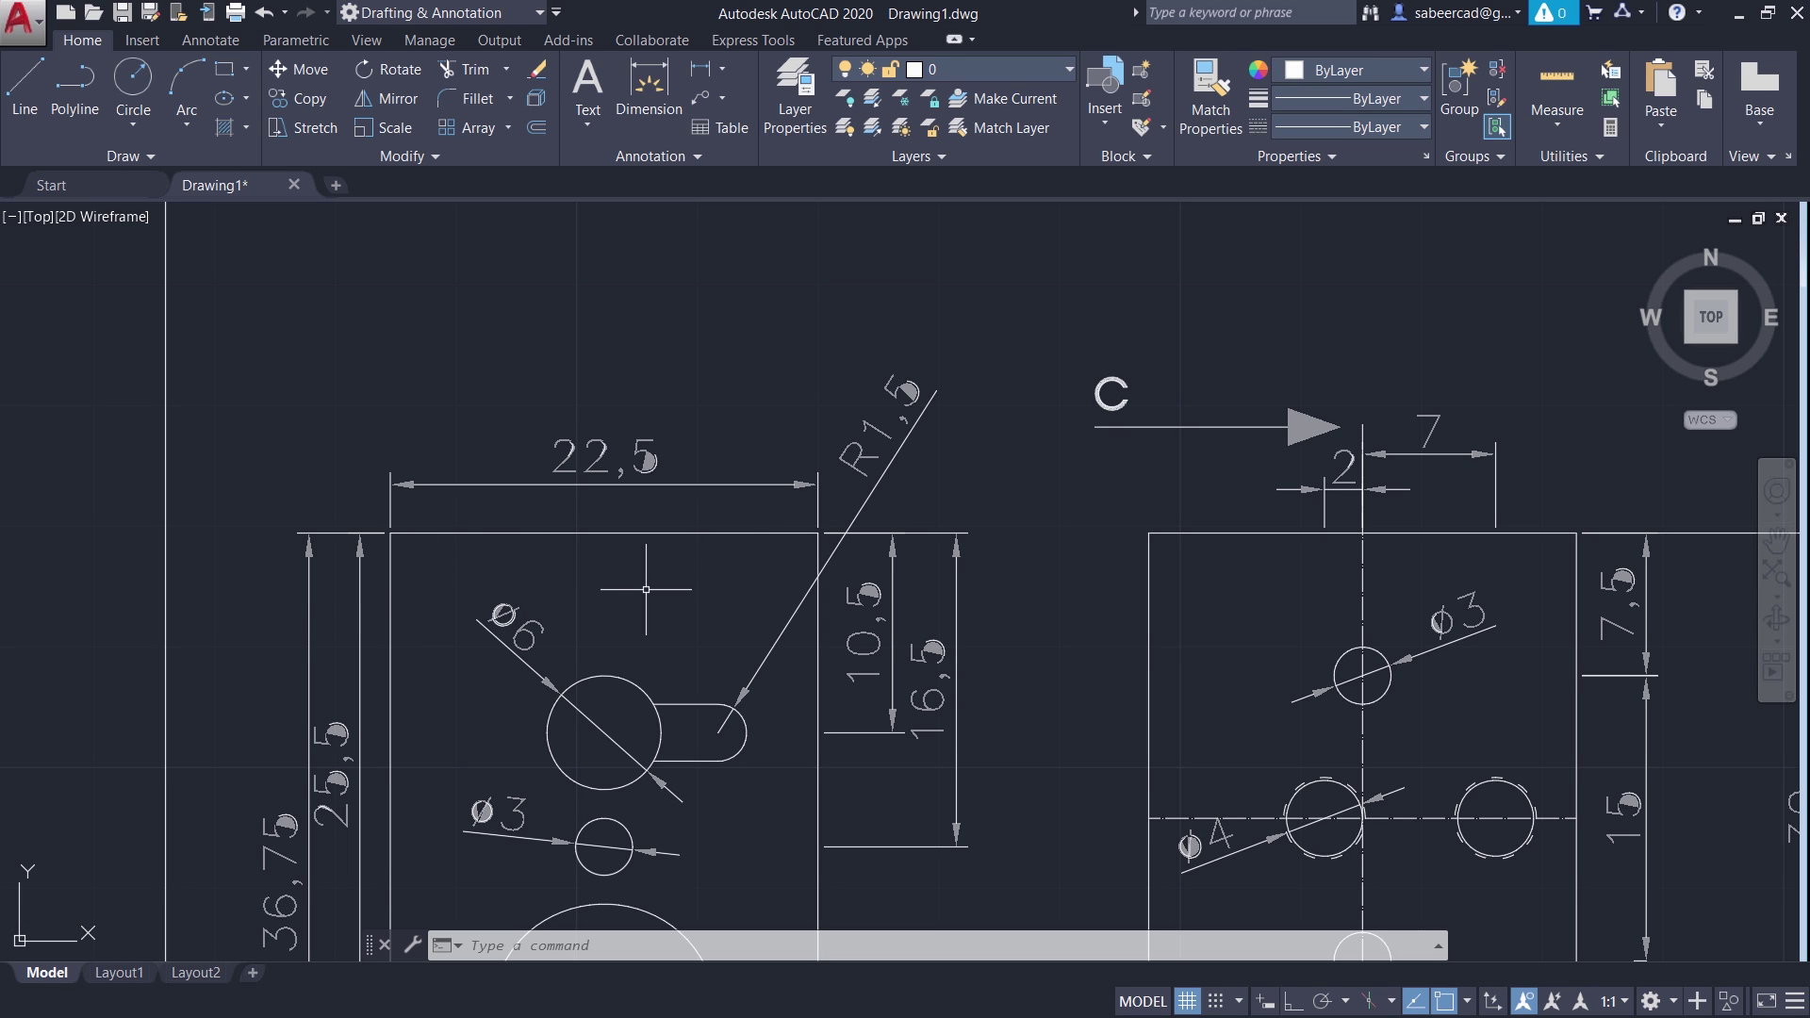
Measure the distance along the 22,5 edge from the part's top-left corner
click(1547, 127)
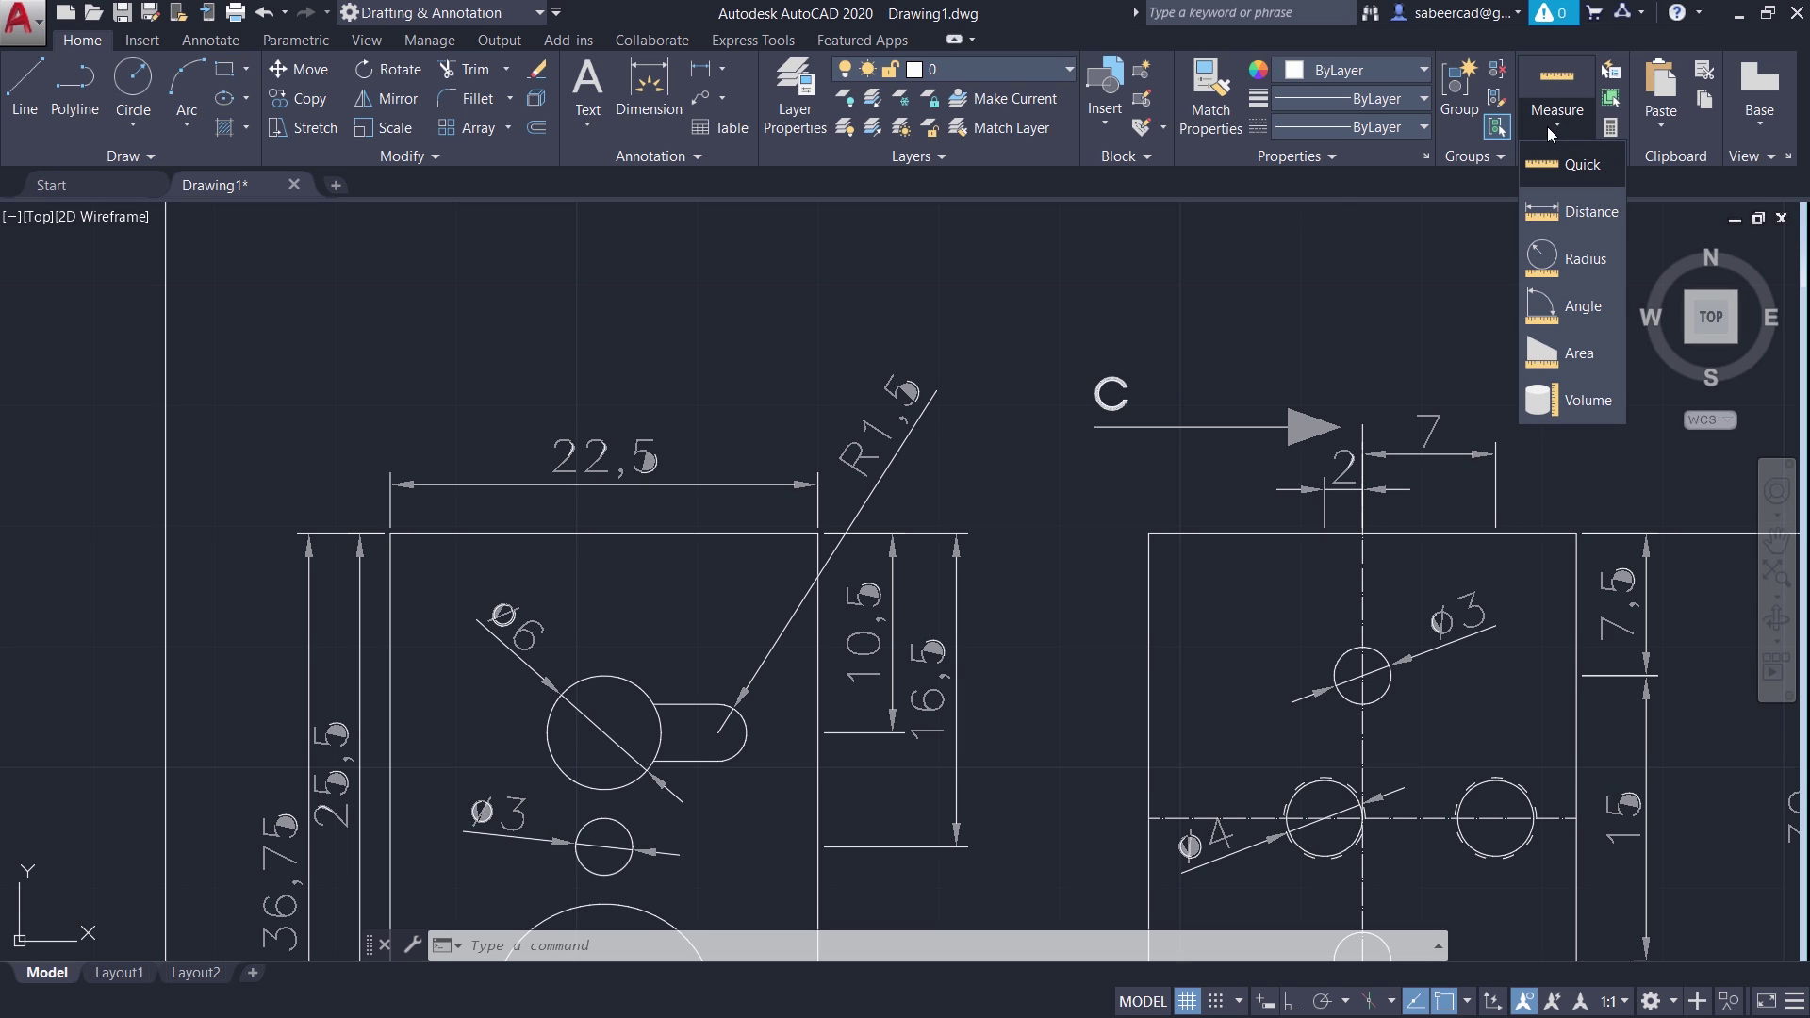
click(1553, 211)
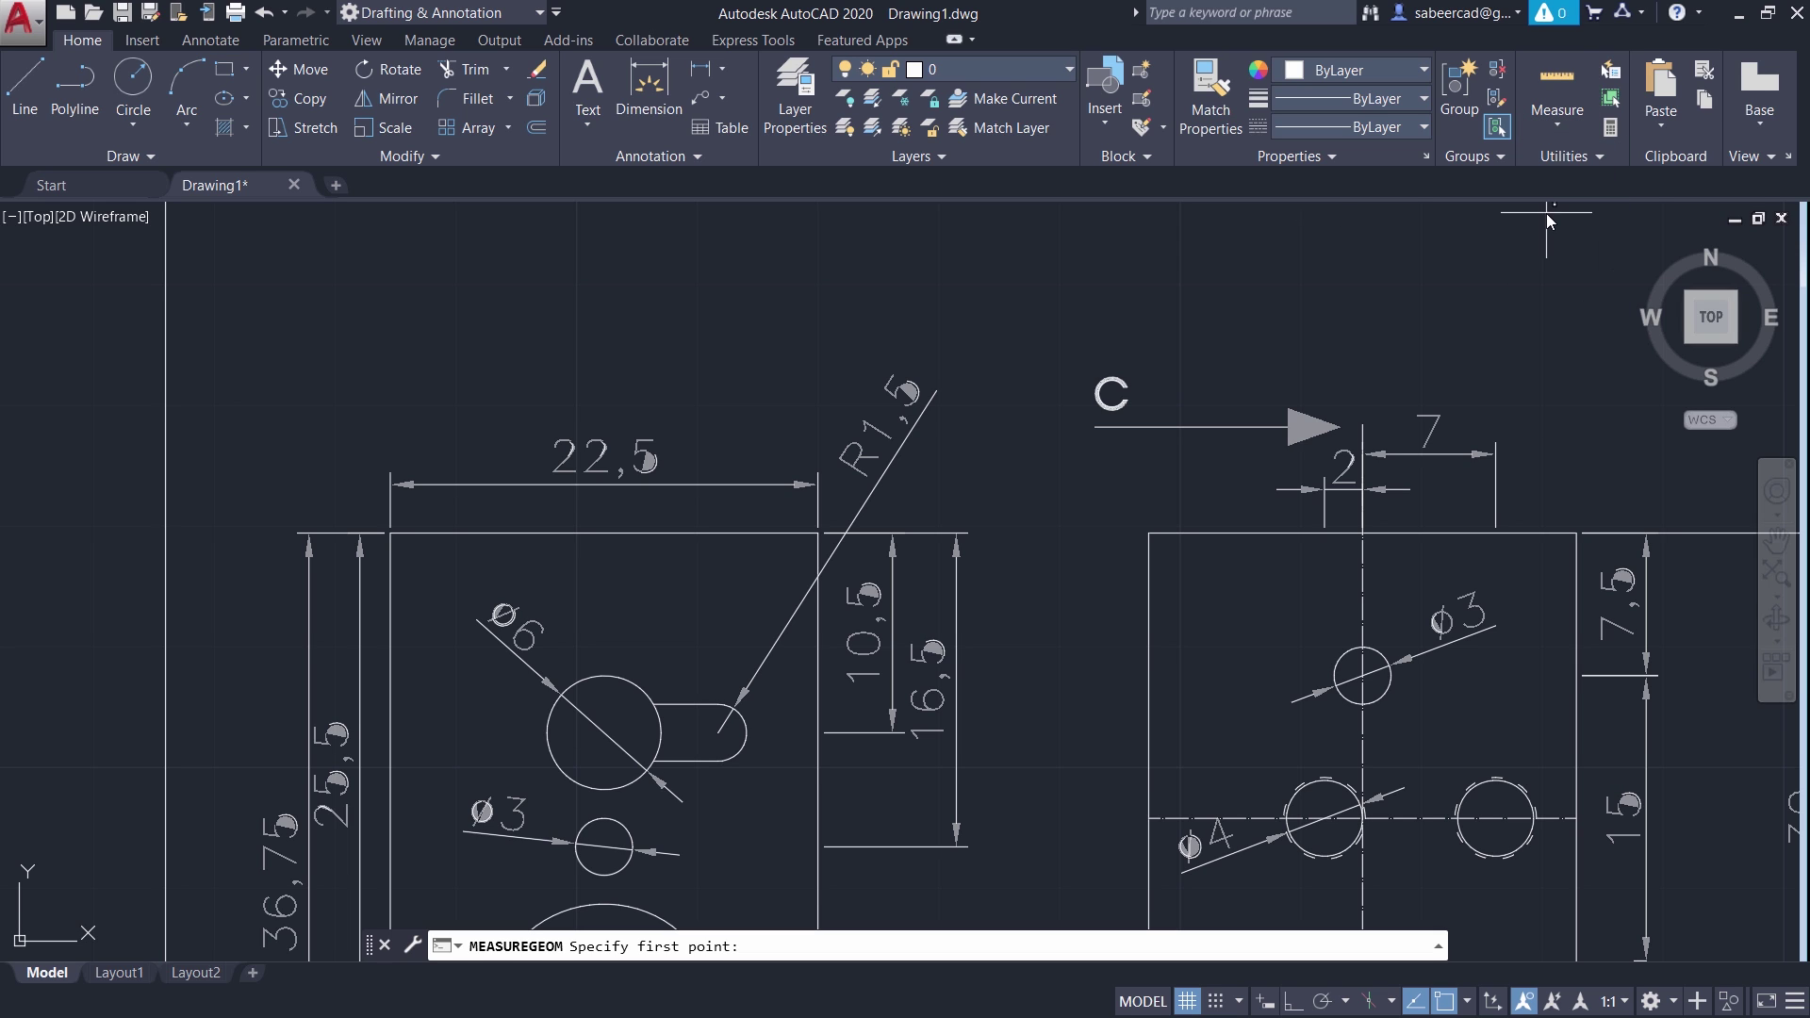
click(390, 532)
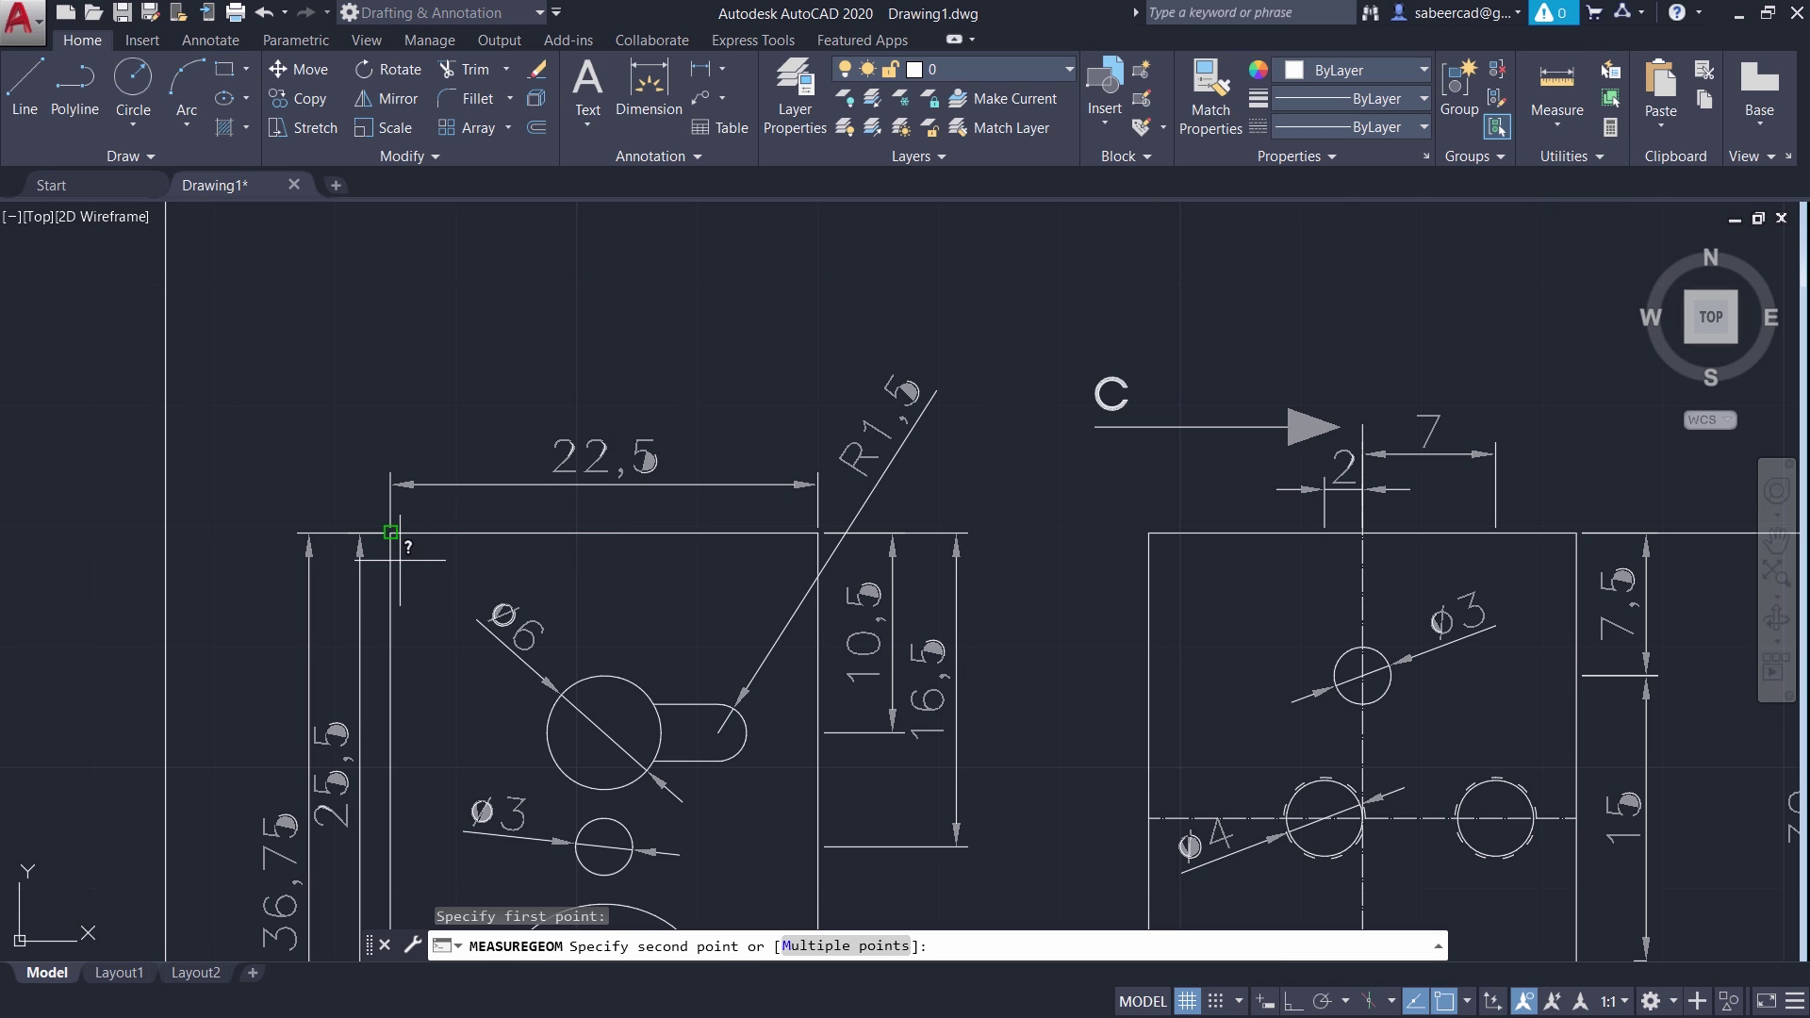
scroll(801, 542, up, 2)
scroll(800, 542, up, 2)
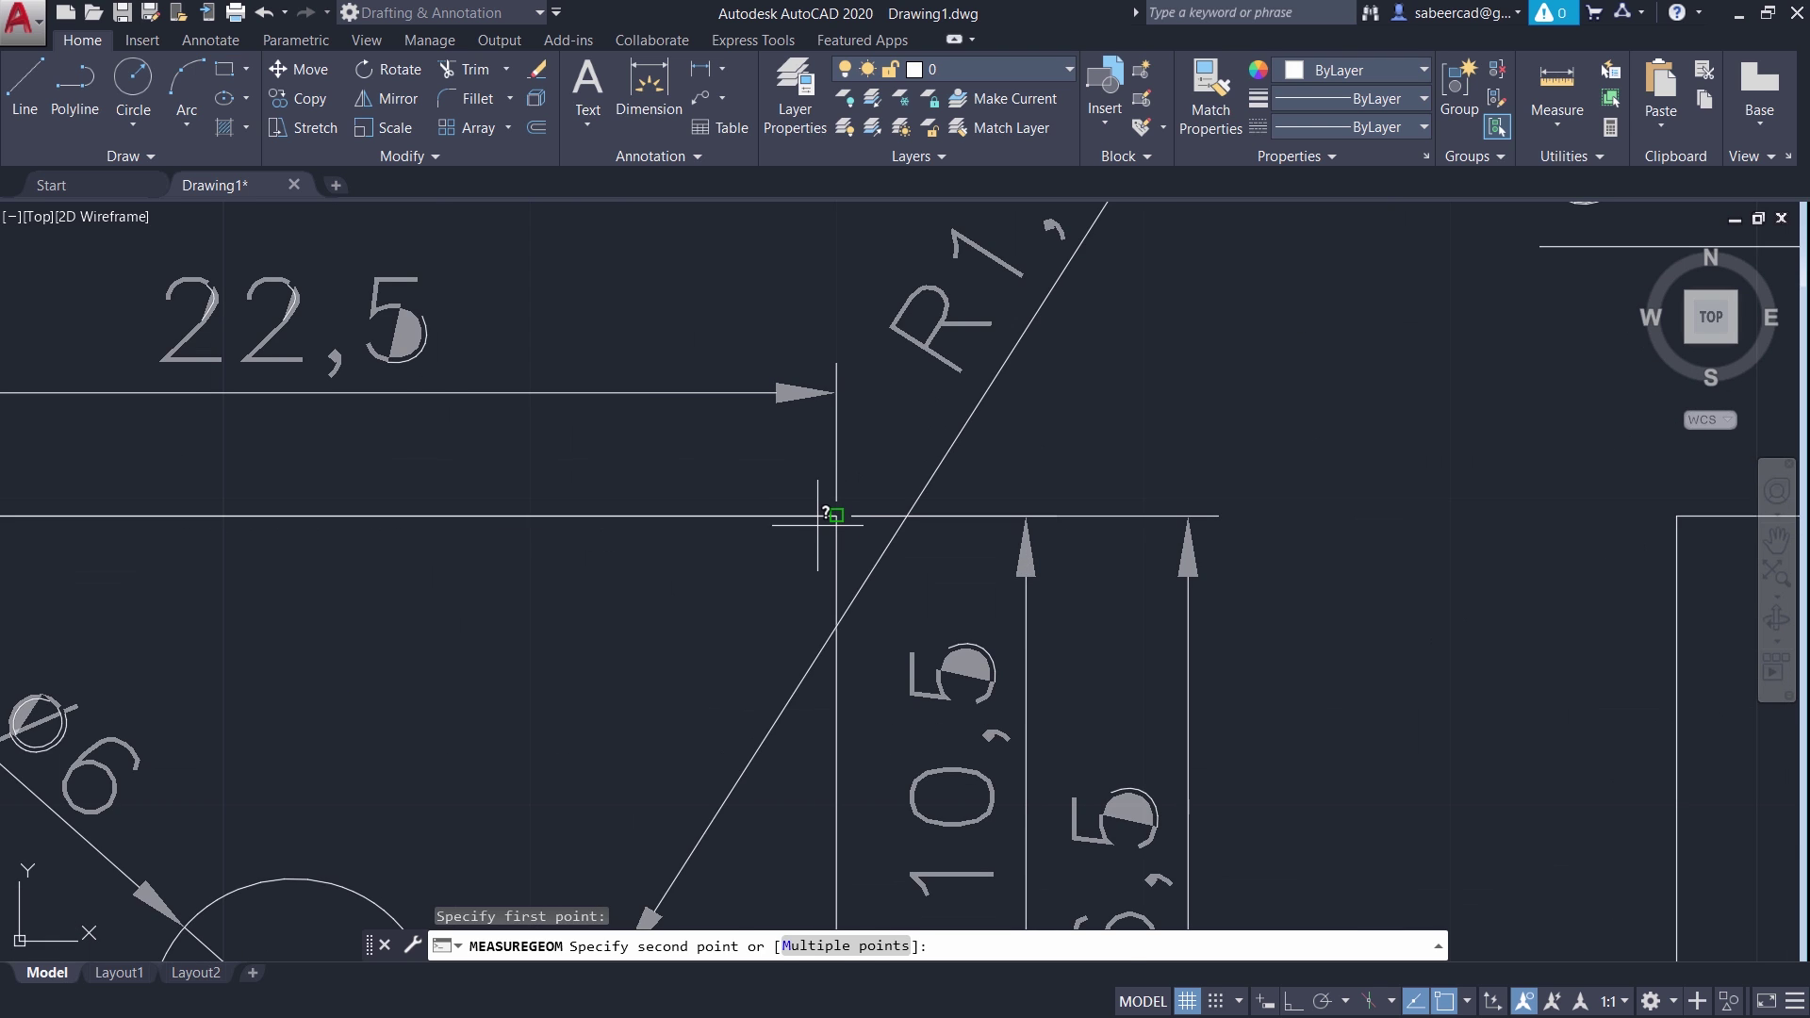
click(828, 517)
scroll(824, 534, down, 3)
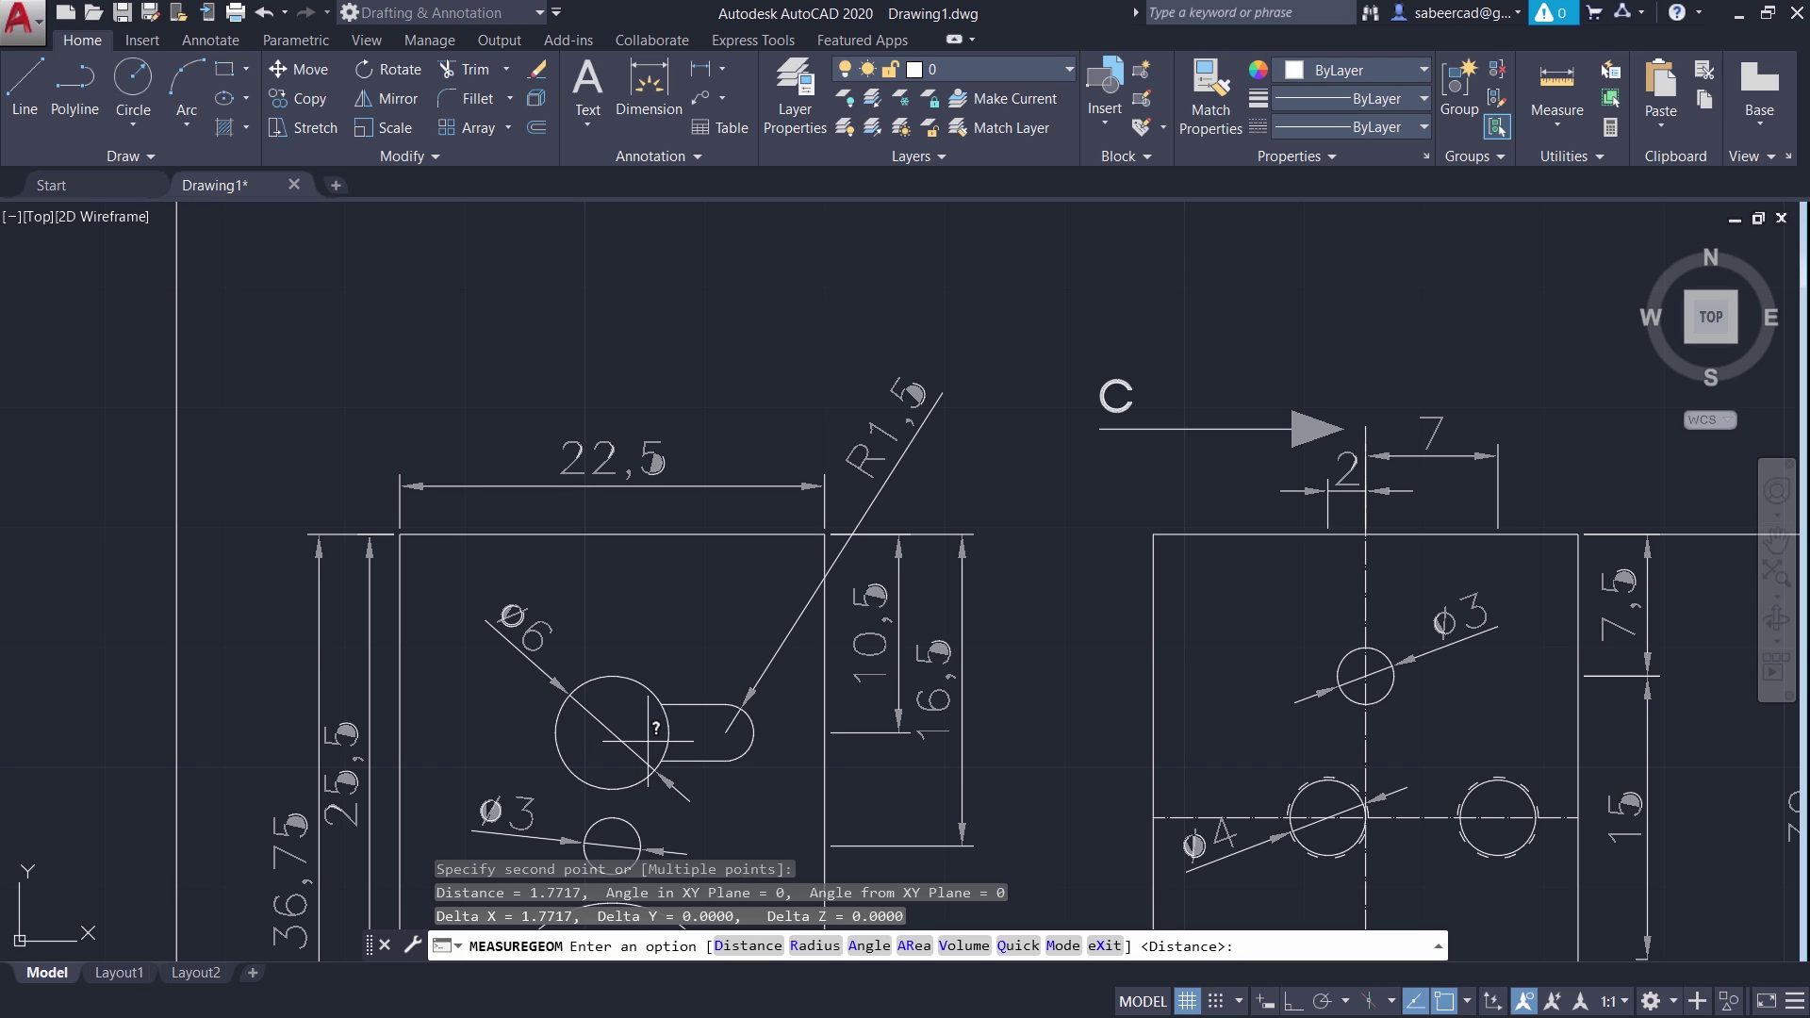
key(Escape)
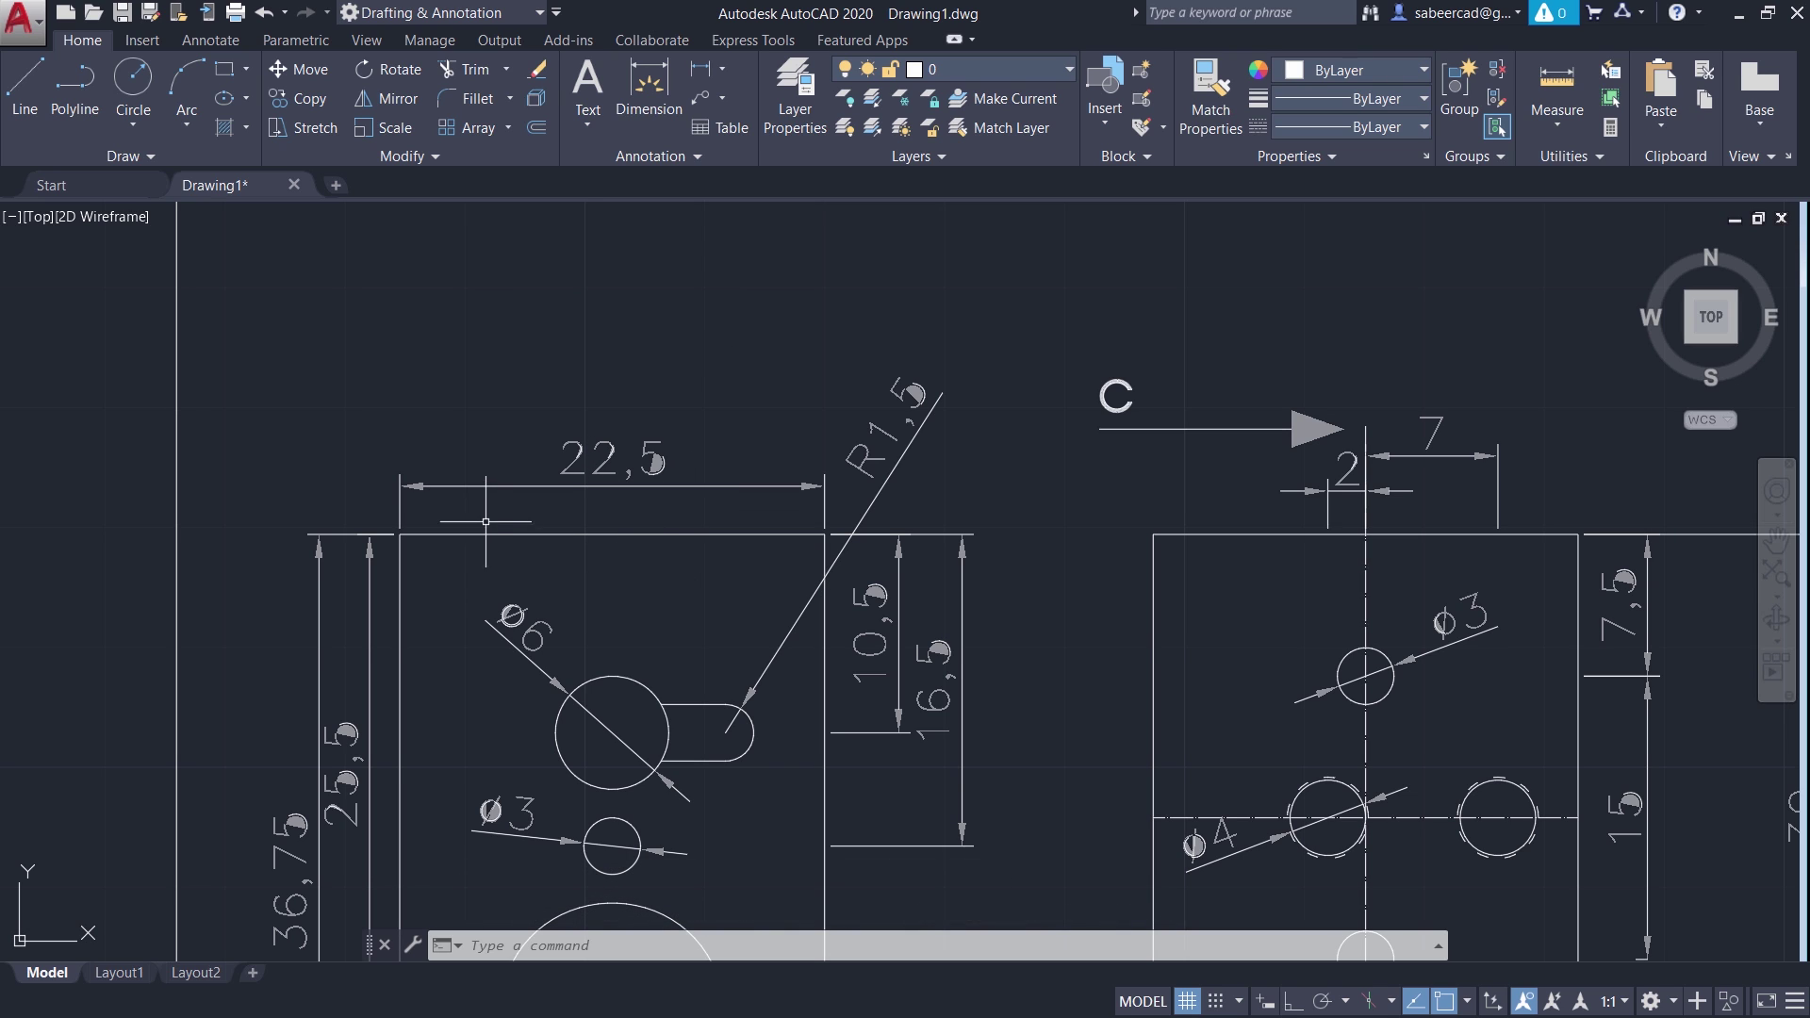
Check the measured value in the command history and open QuickCalc with Ctrl+8
key(F2)
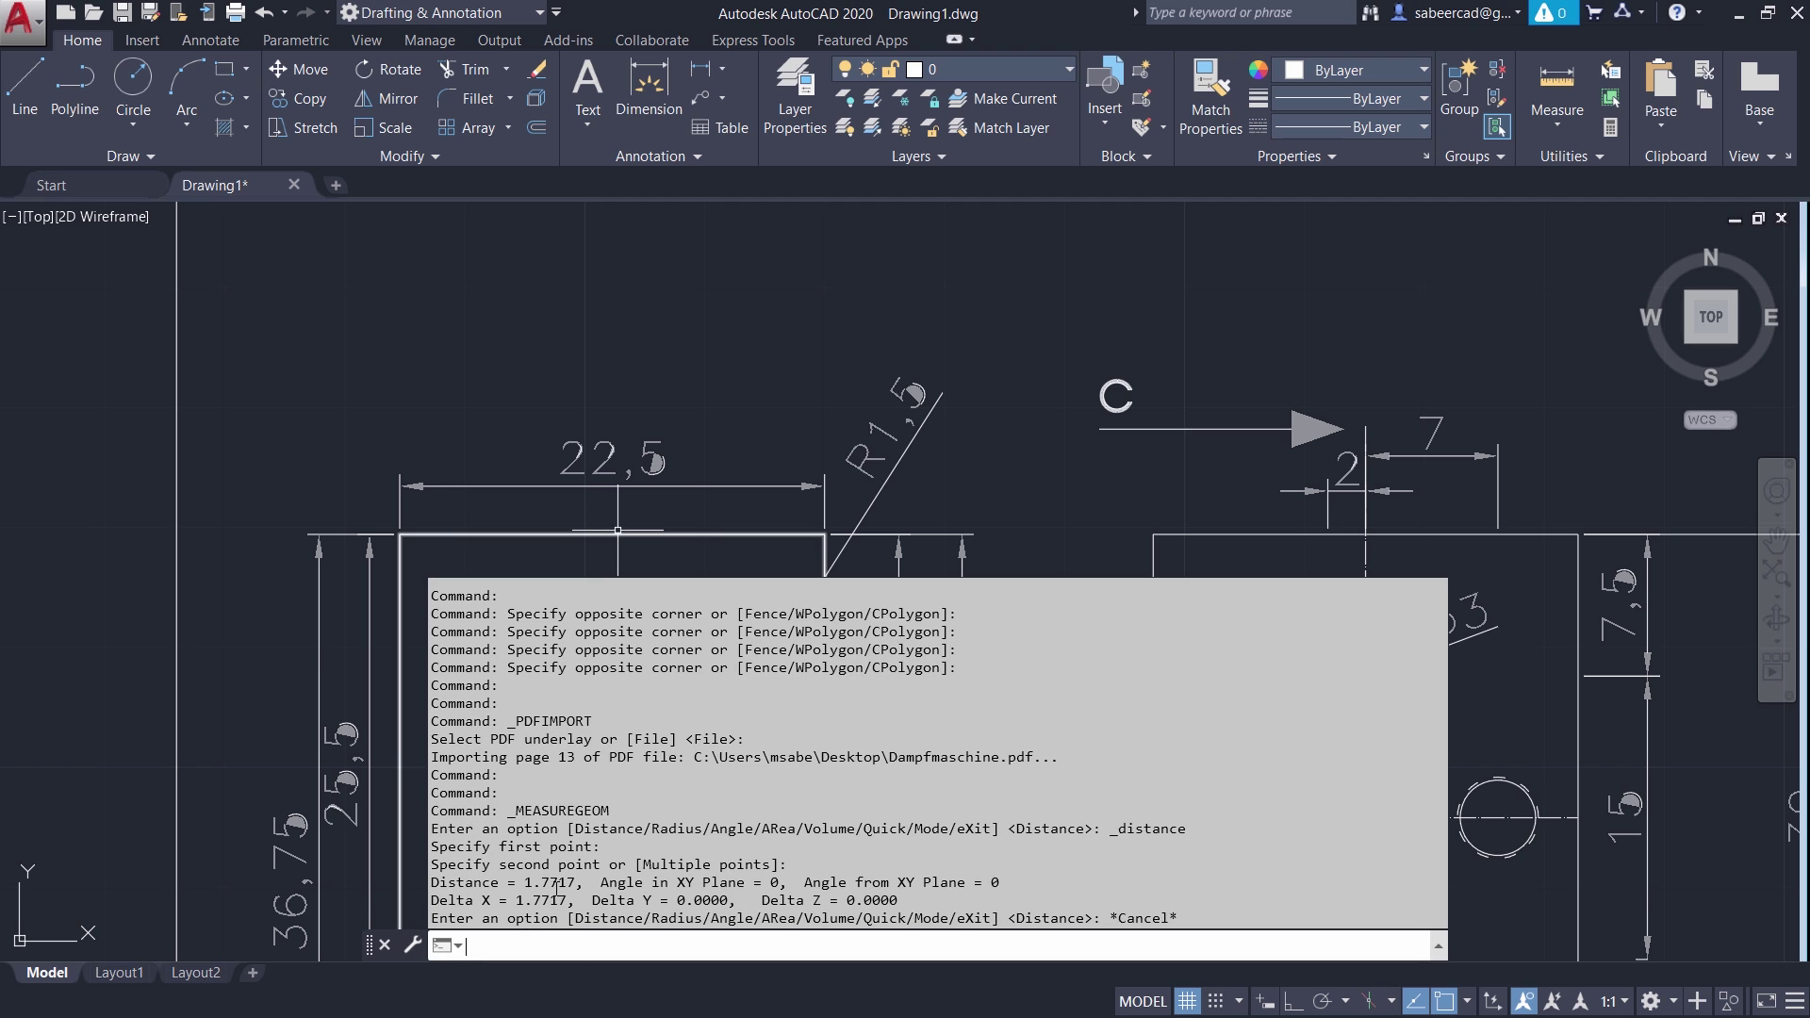
key(F2)
click(211, 39)
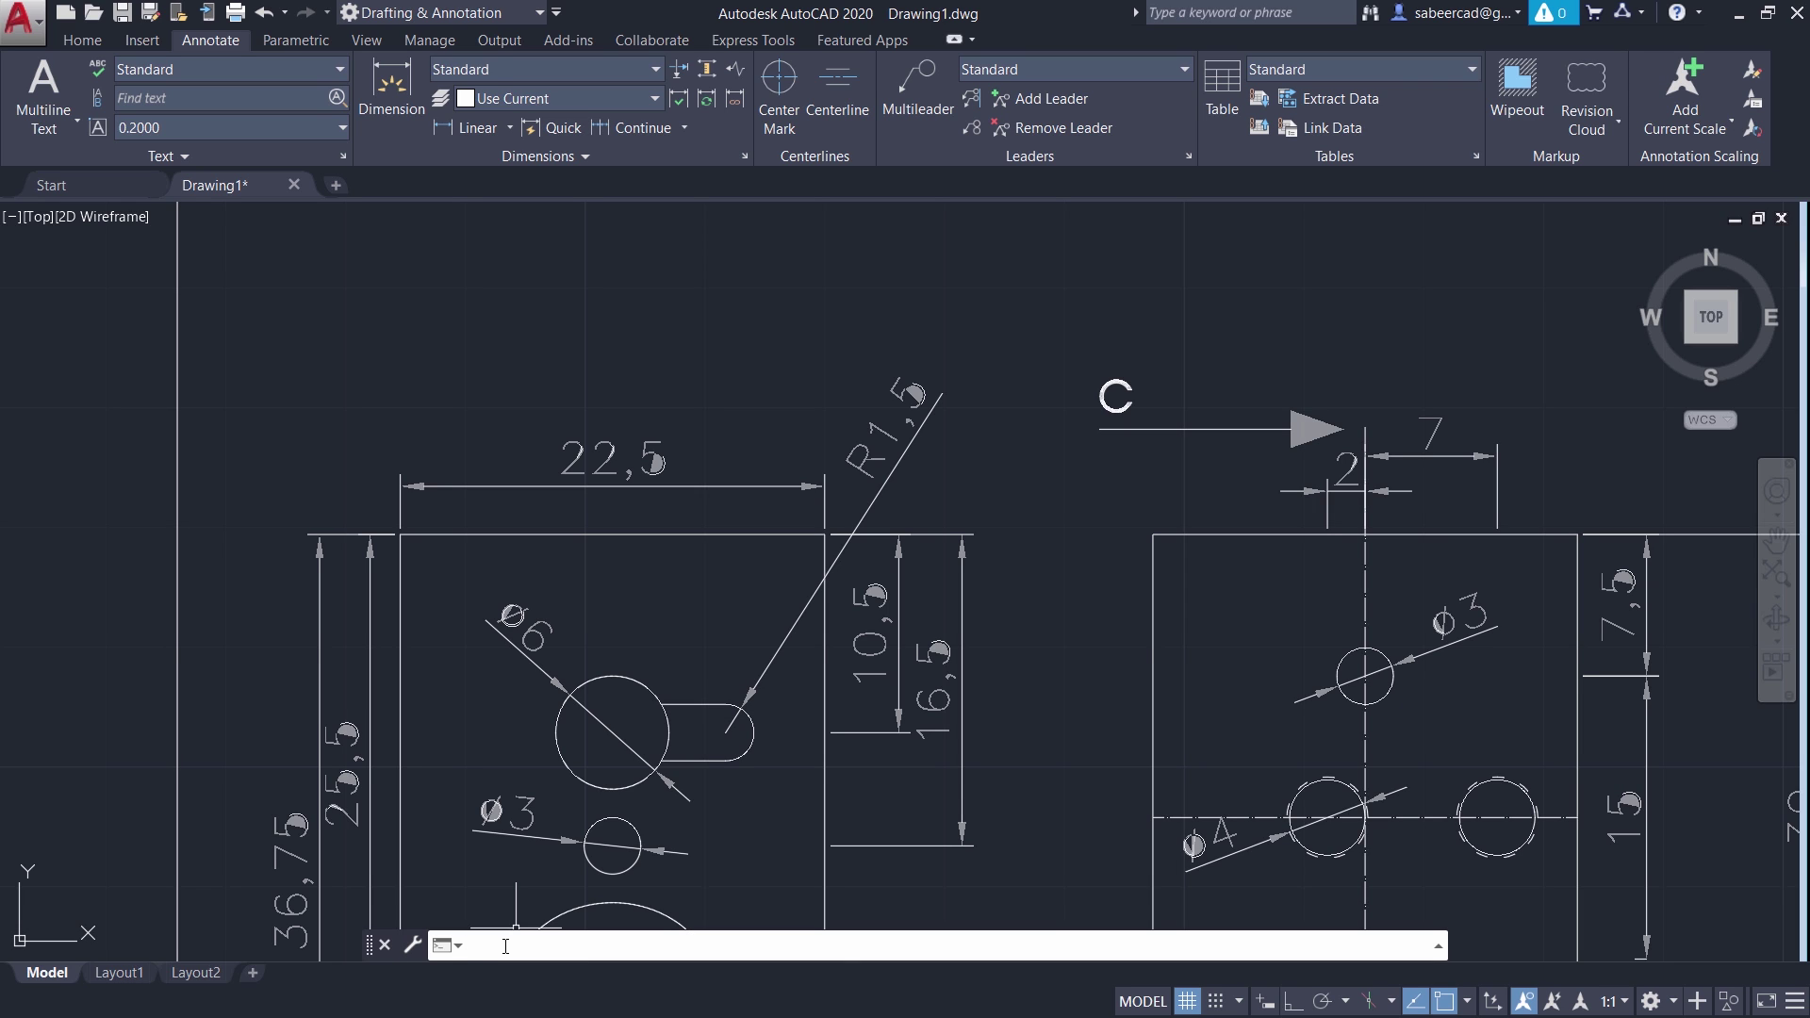
key(ctrl+8)
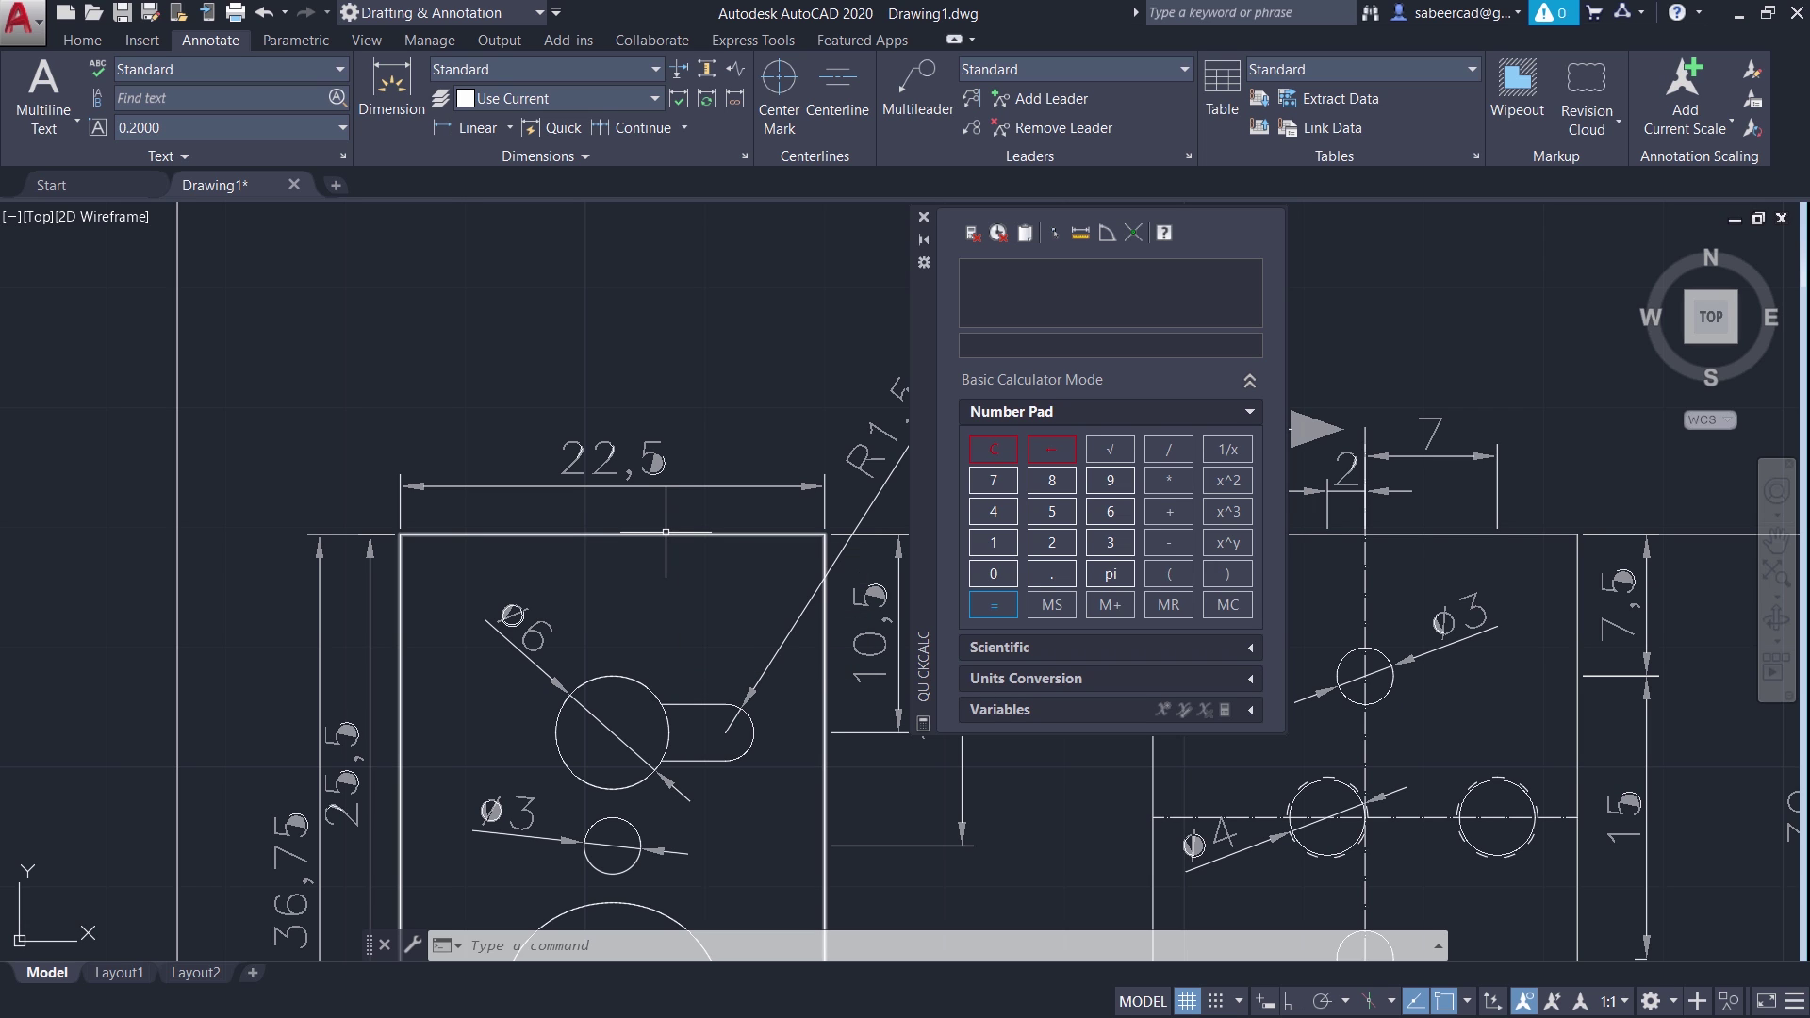
Compute 22.5 / 1.7717 in QuickCalc, giving the scale factor 12.699667
click(1052, 542)
click(1052, 542)
click(1052, 573)
click(1055, 511)
click(1169, 449)
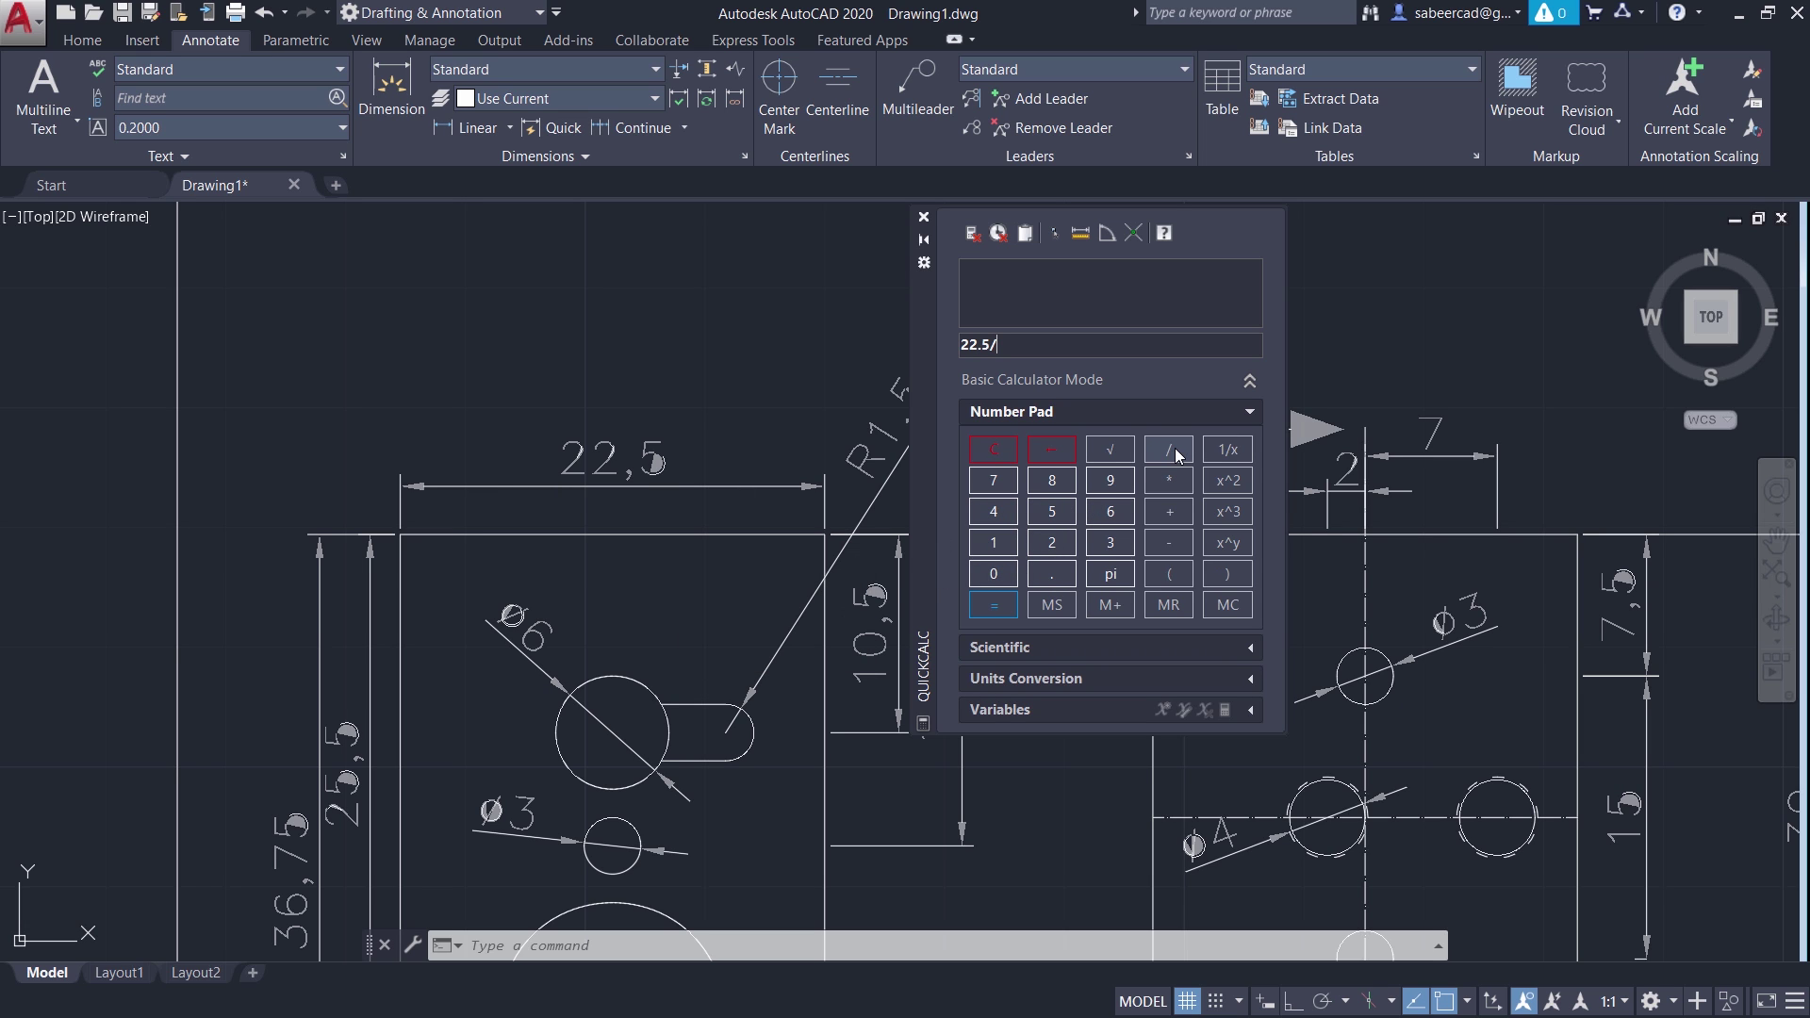
click(1060, 577)
click(995, 484)
click(996, 488)
click(998, 546)
click(996, 483)
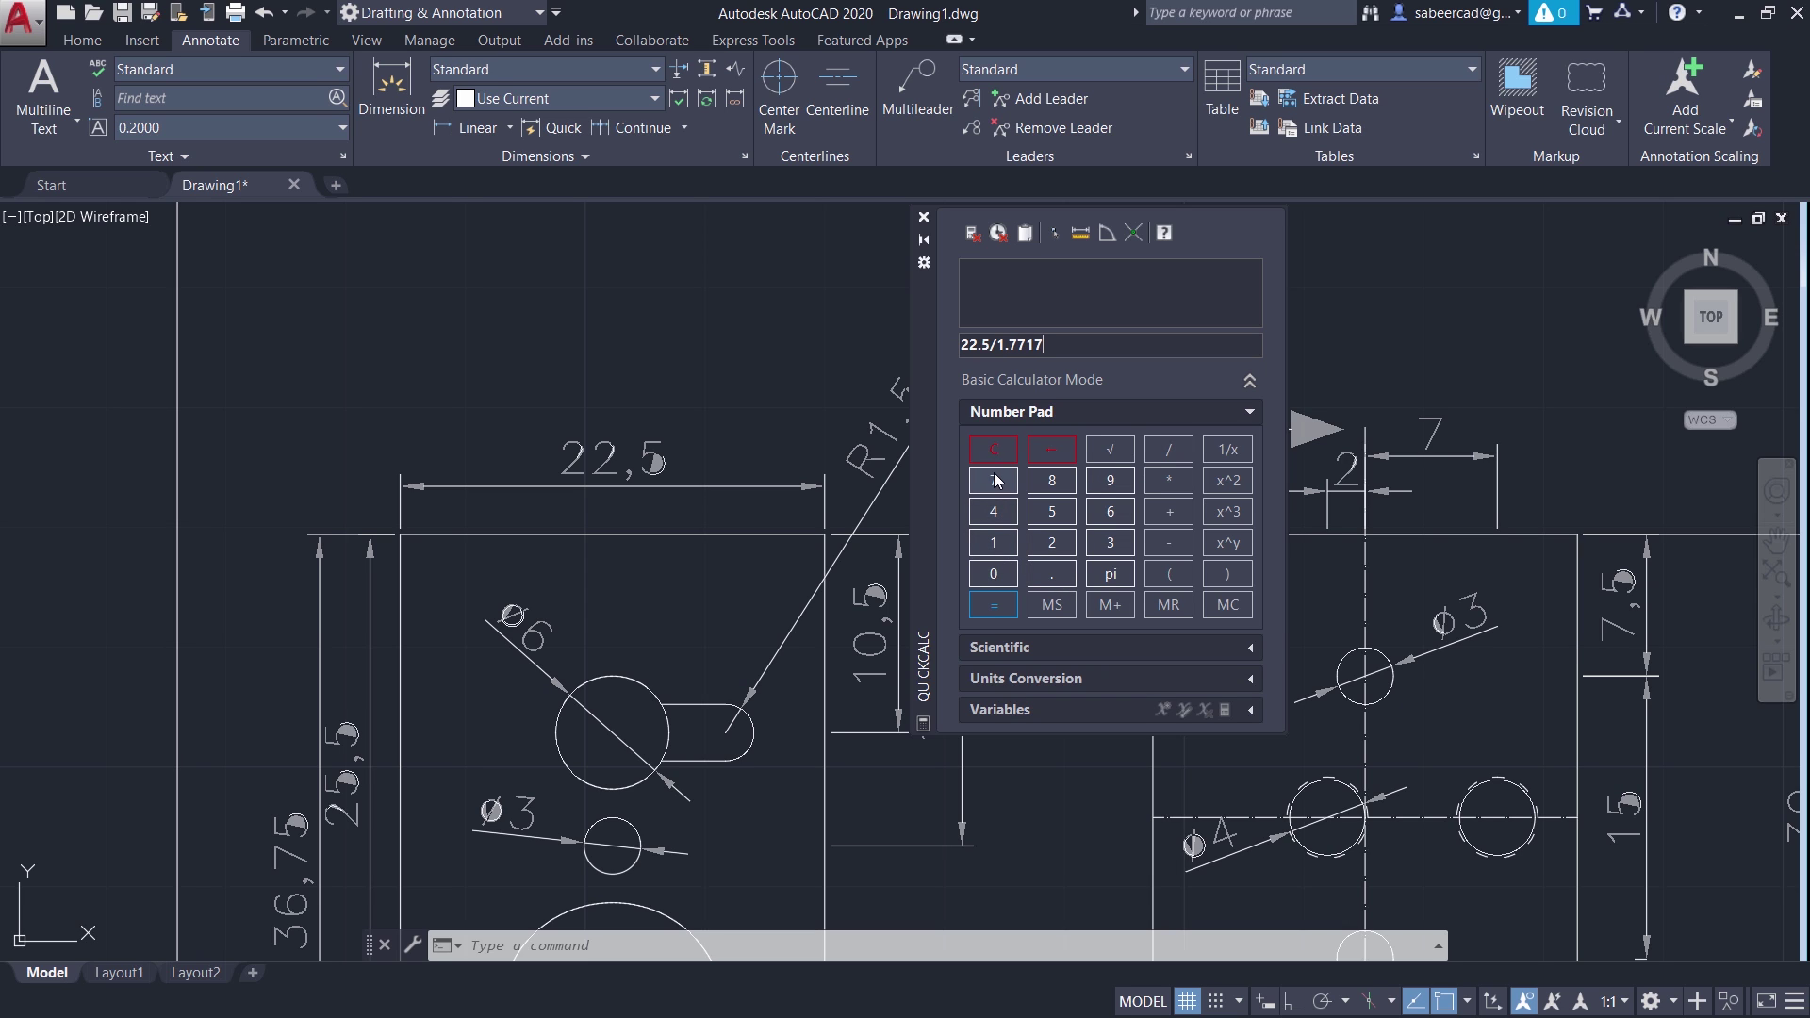
click(994, 604)
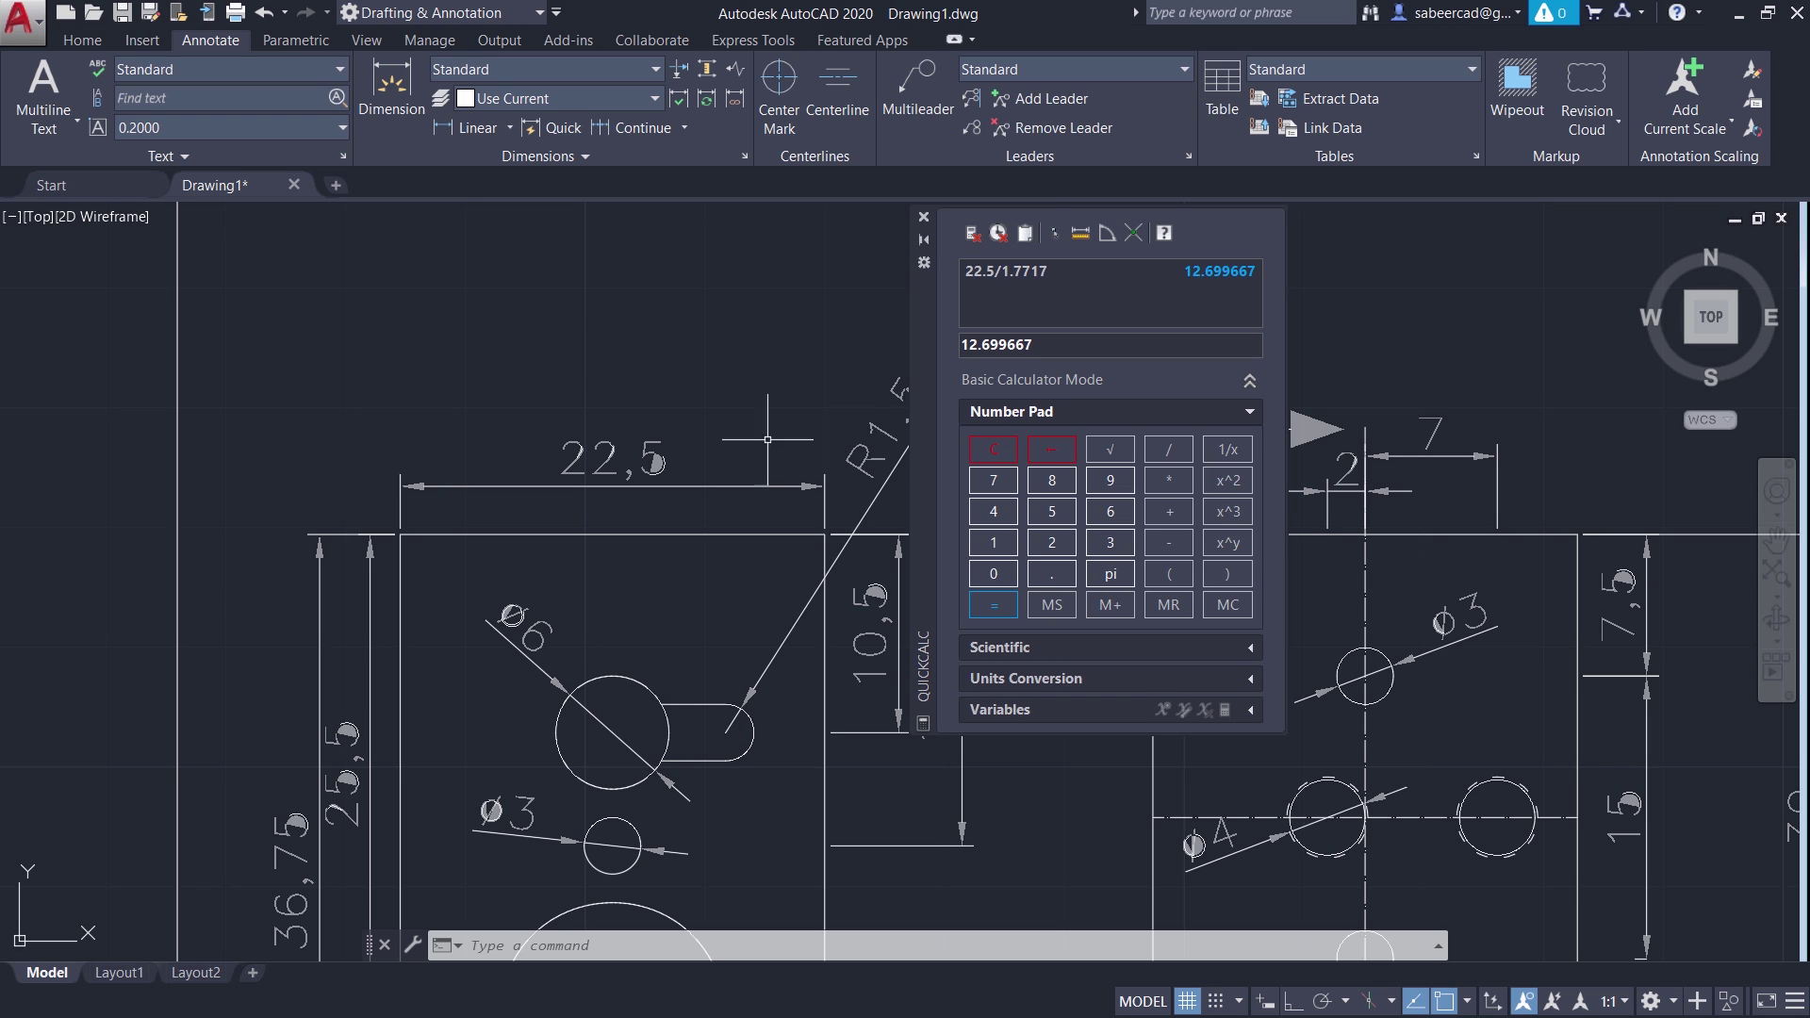
click(96, 40)
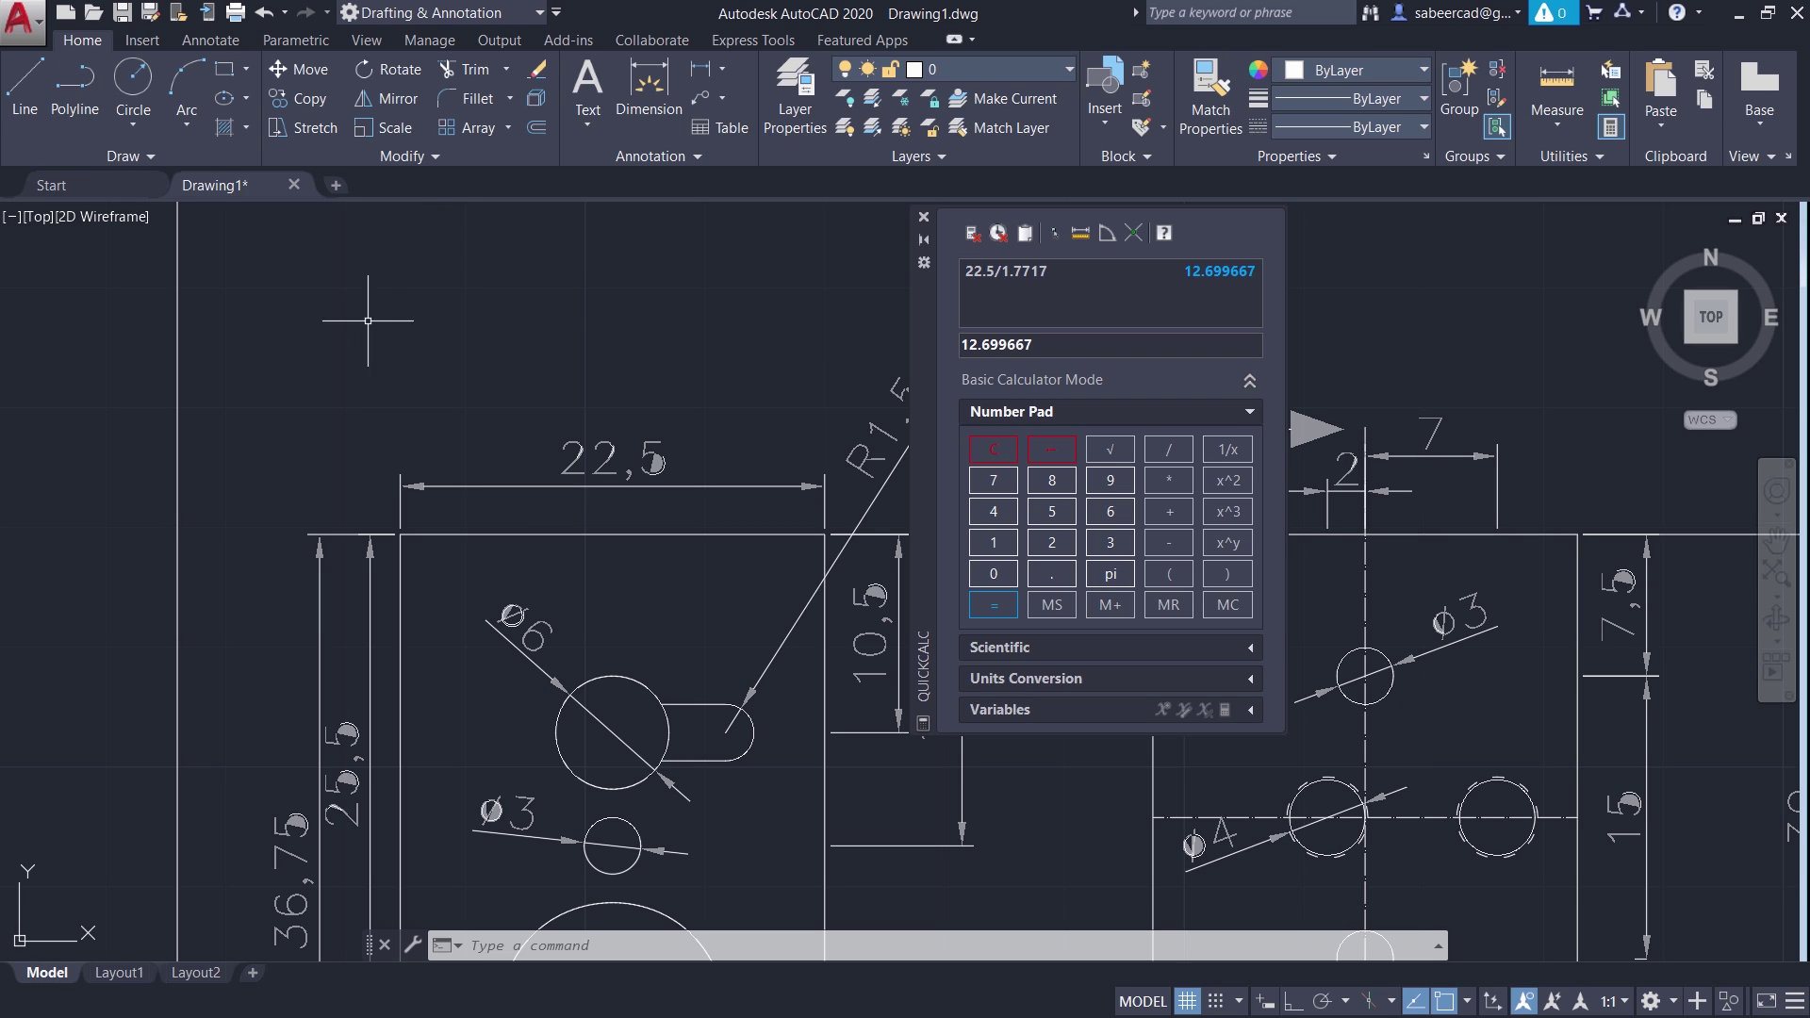
Scale ALL objects about base point 0,0 by factor 12.699667
click(386, 129)
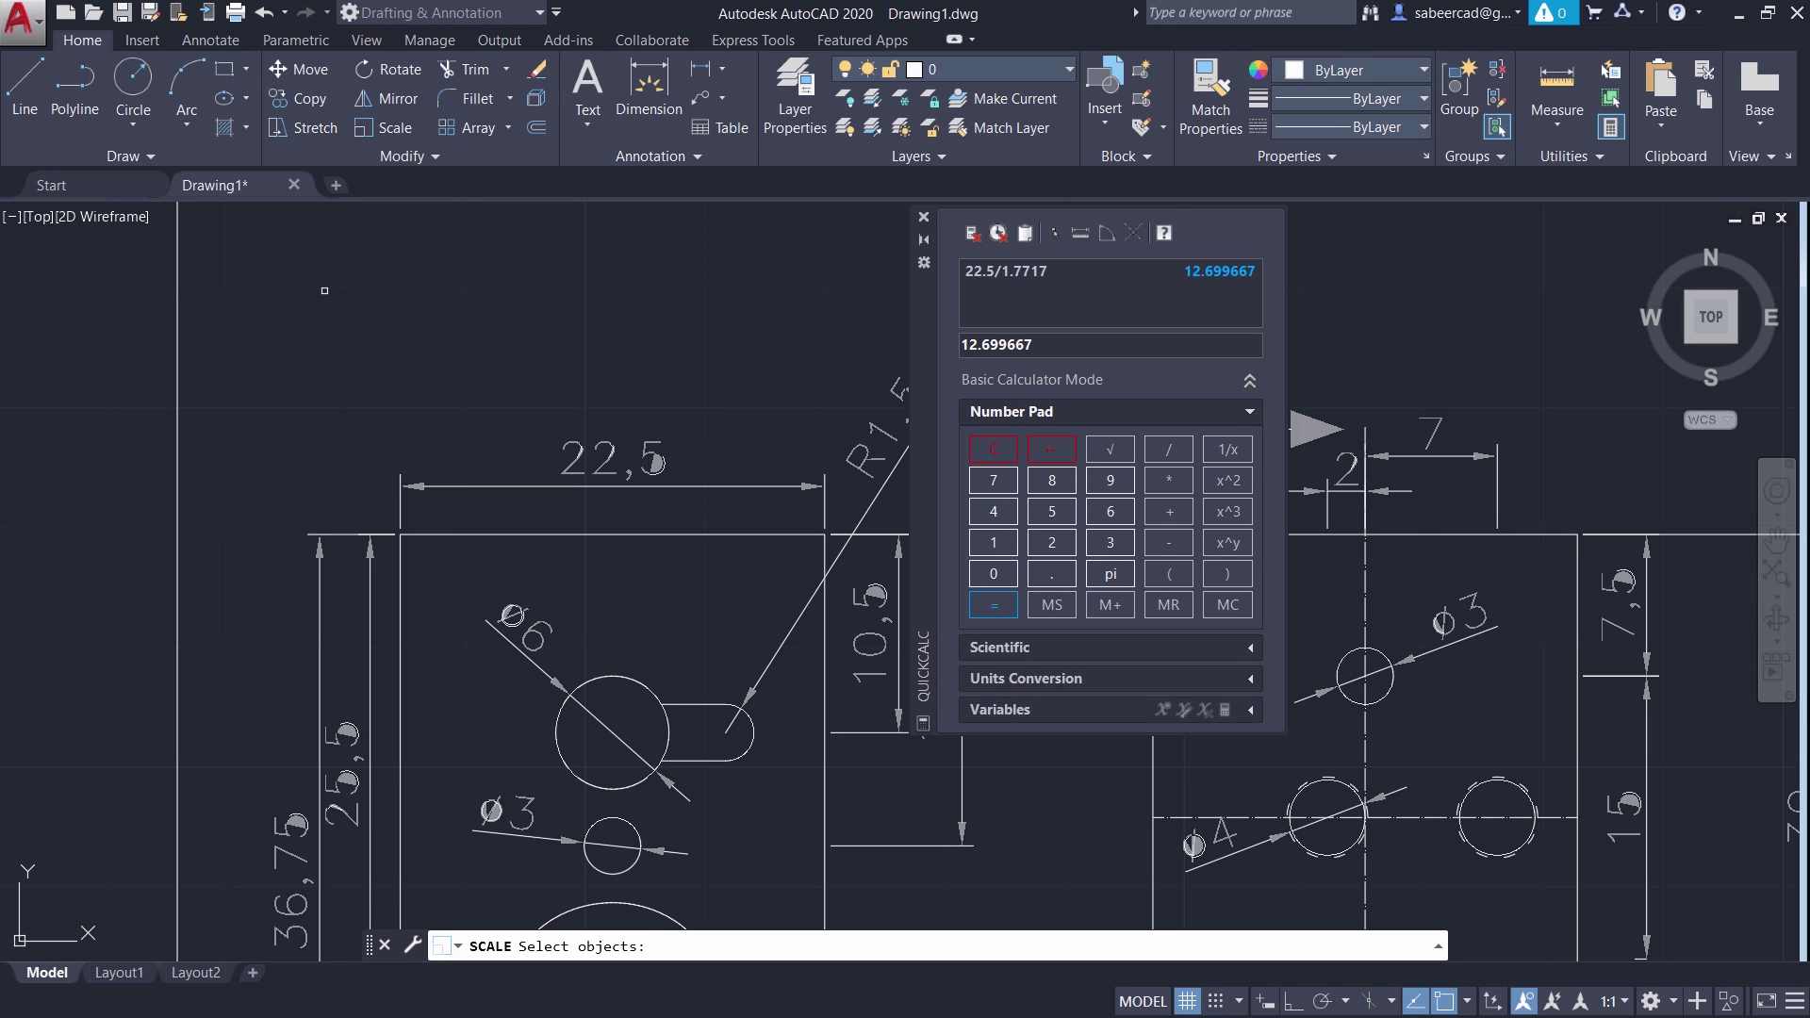
text(ALL)
key(Return)
key(Return)
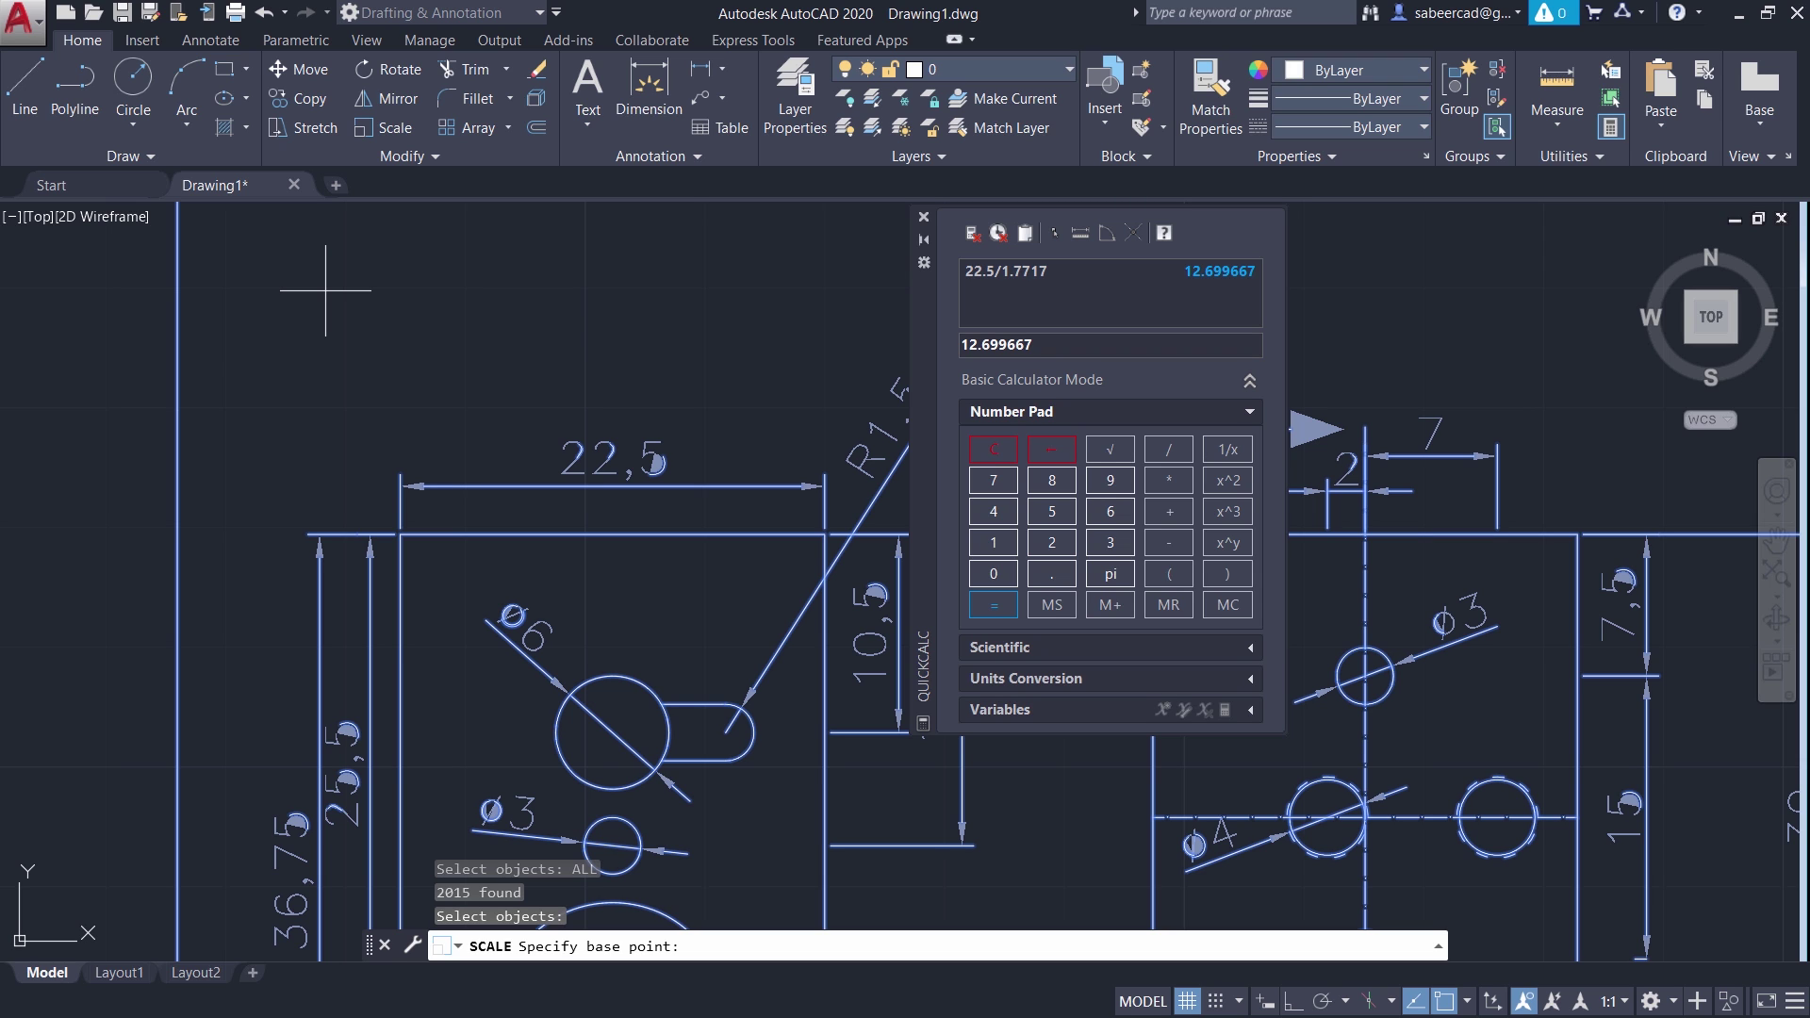
text(0,0)
key(Return)
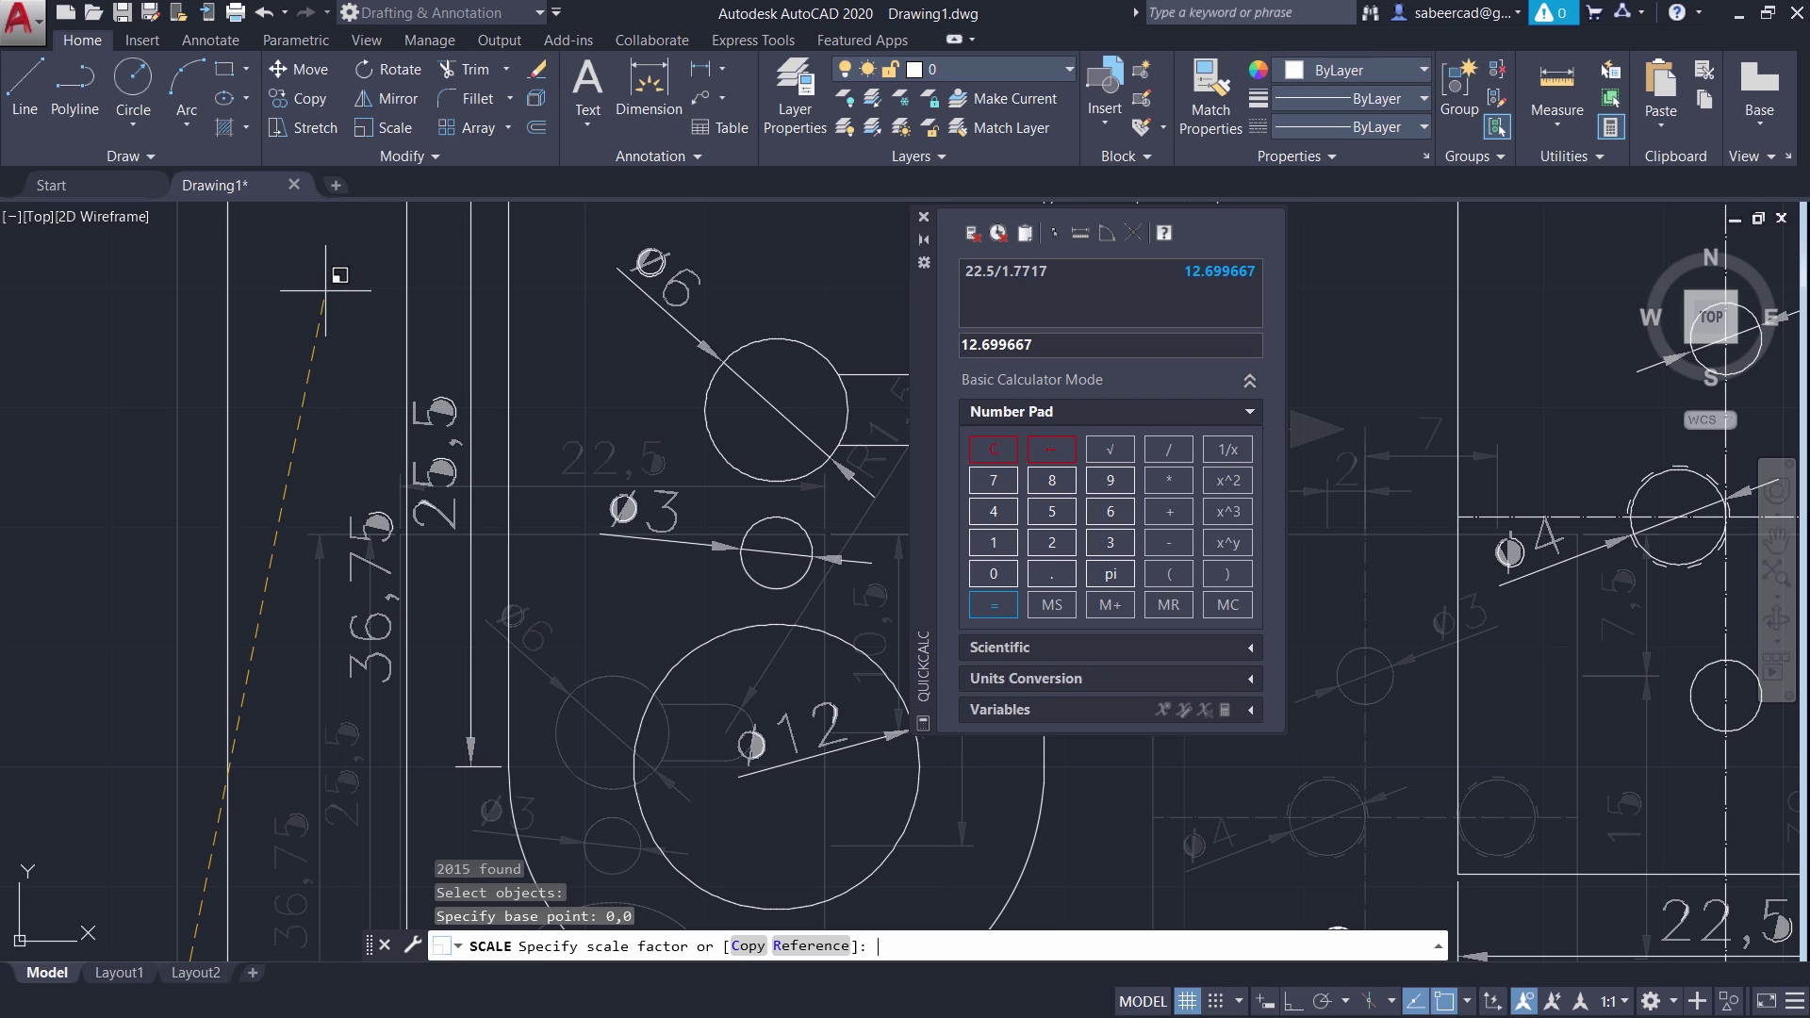
text(12.699667)
key(Return)
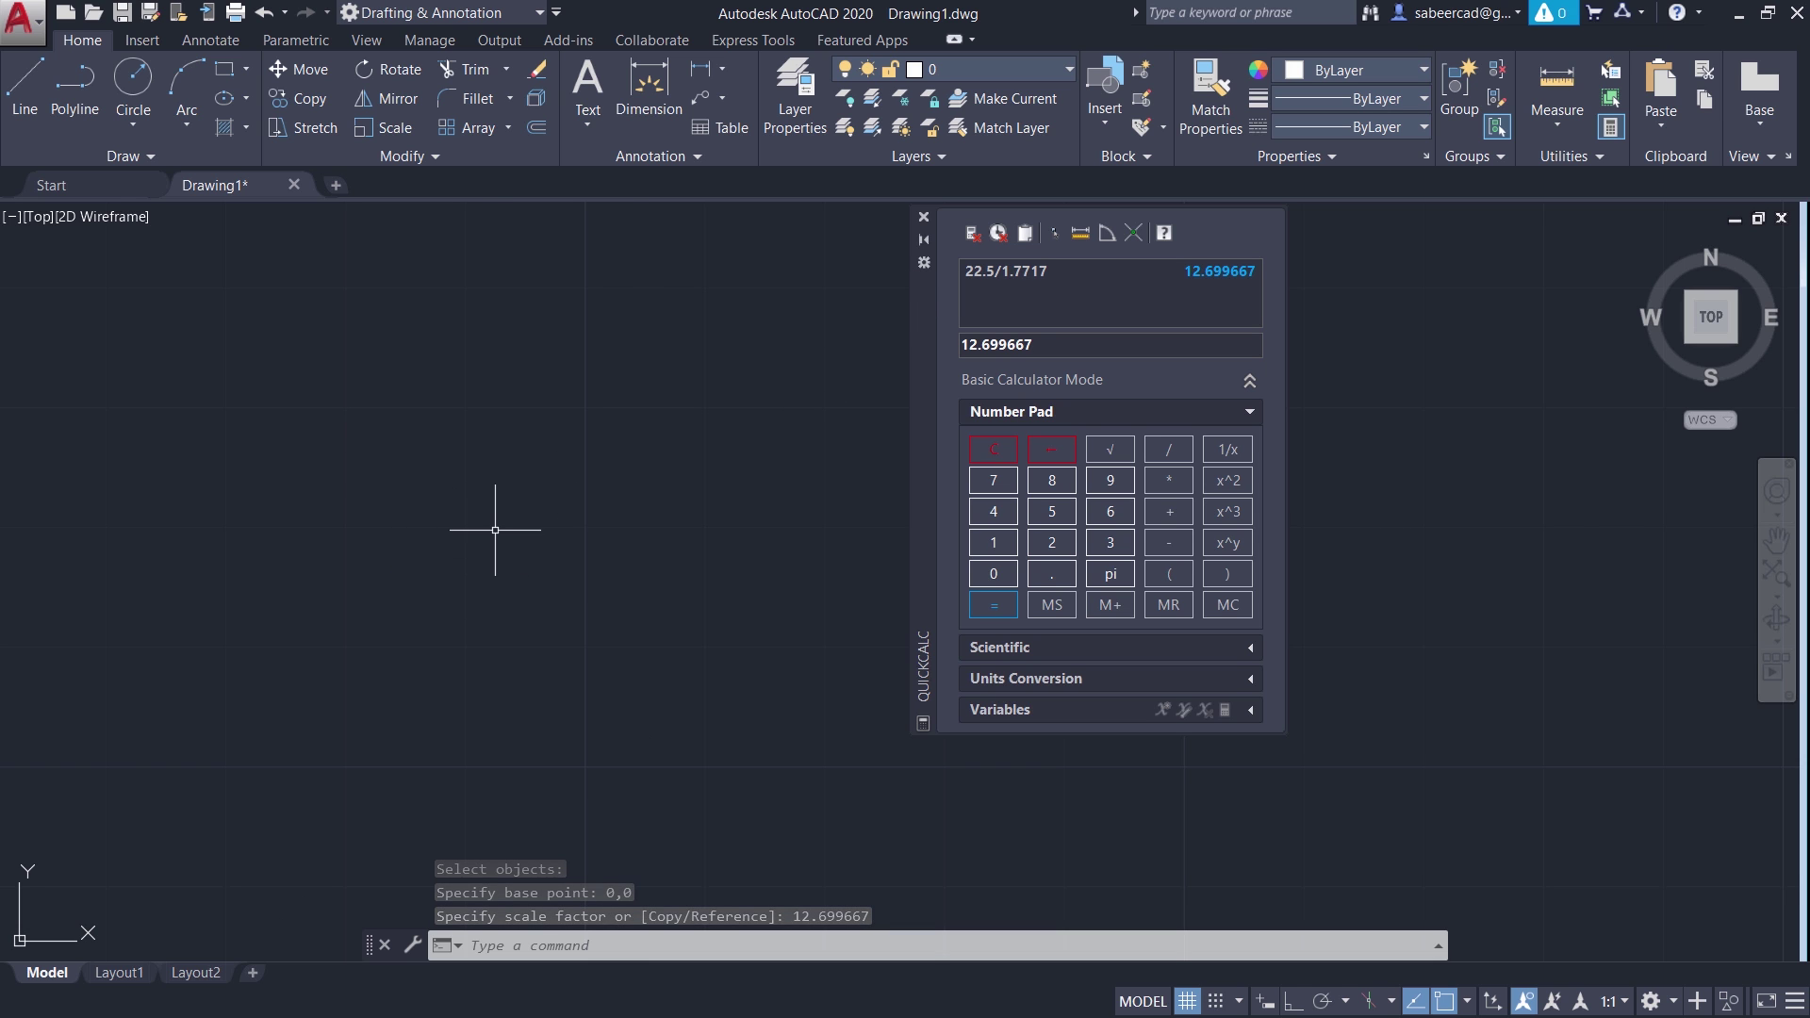
Close QuickCalc and erase the old 22,5 dimension's 17 objects above the left view
middle_click(521, 542)
middle_click(521, 542)
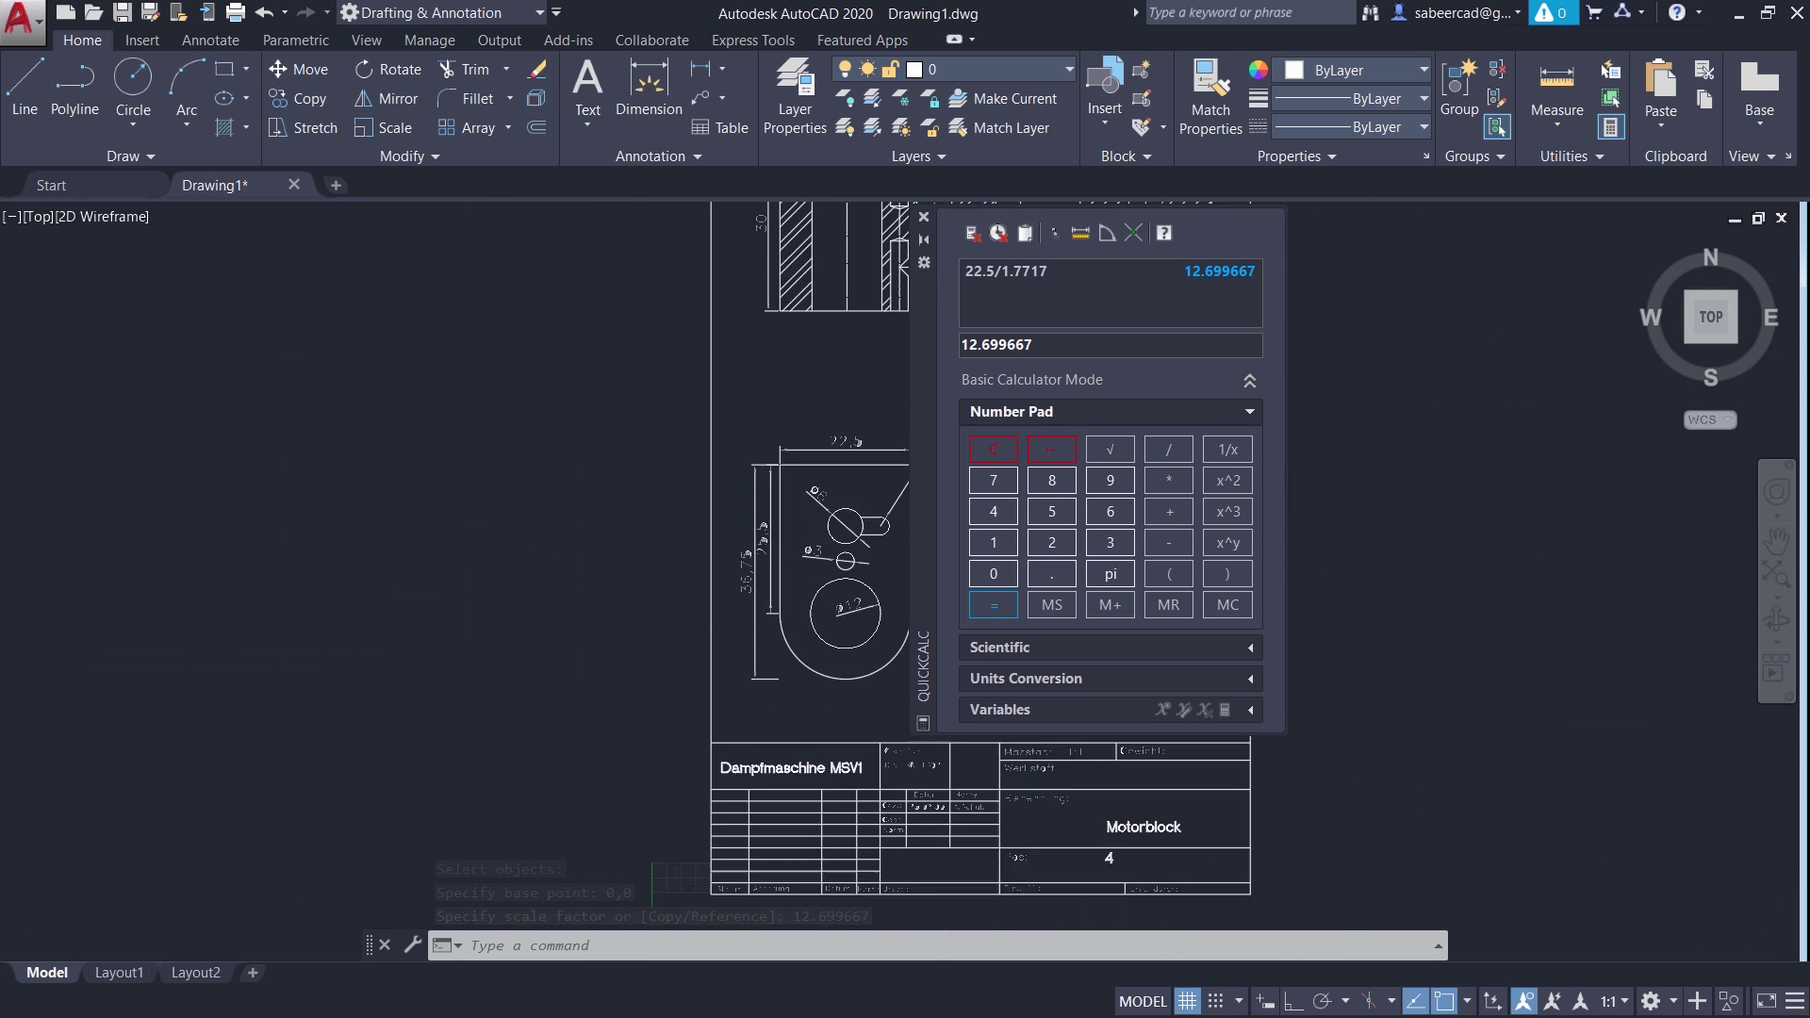
scroll(694, 518, up, 9)
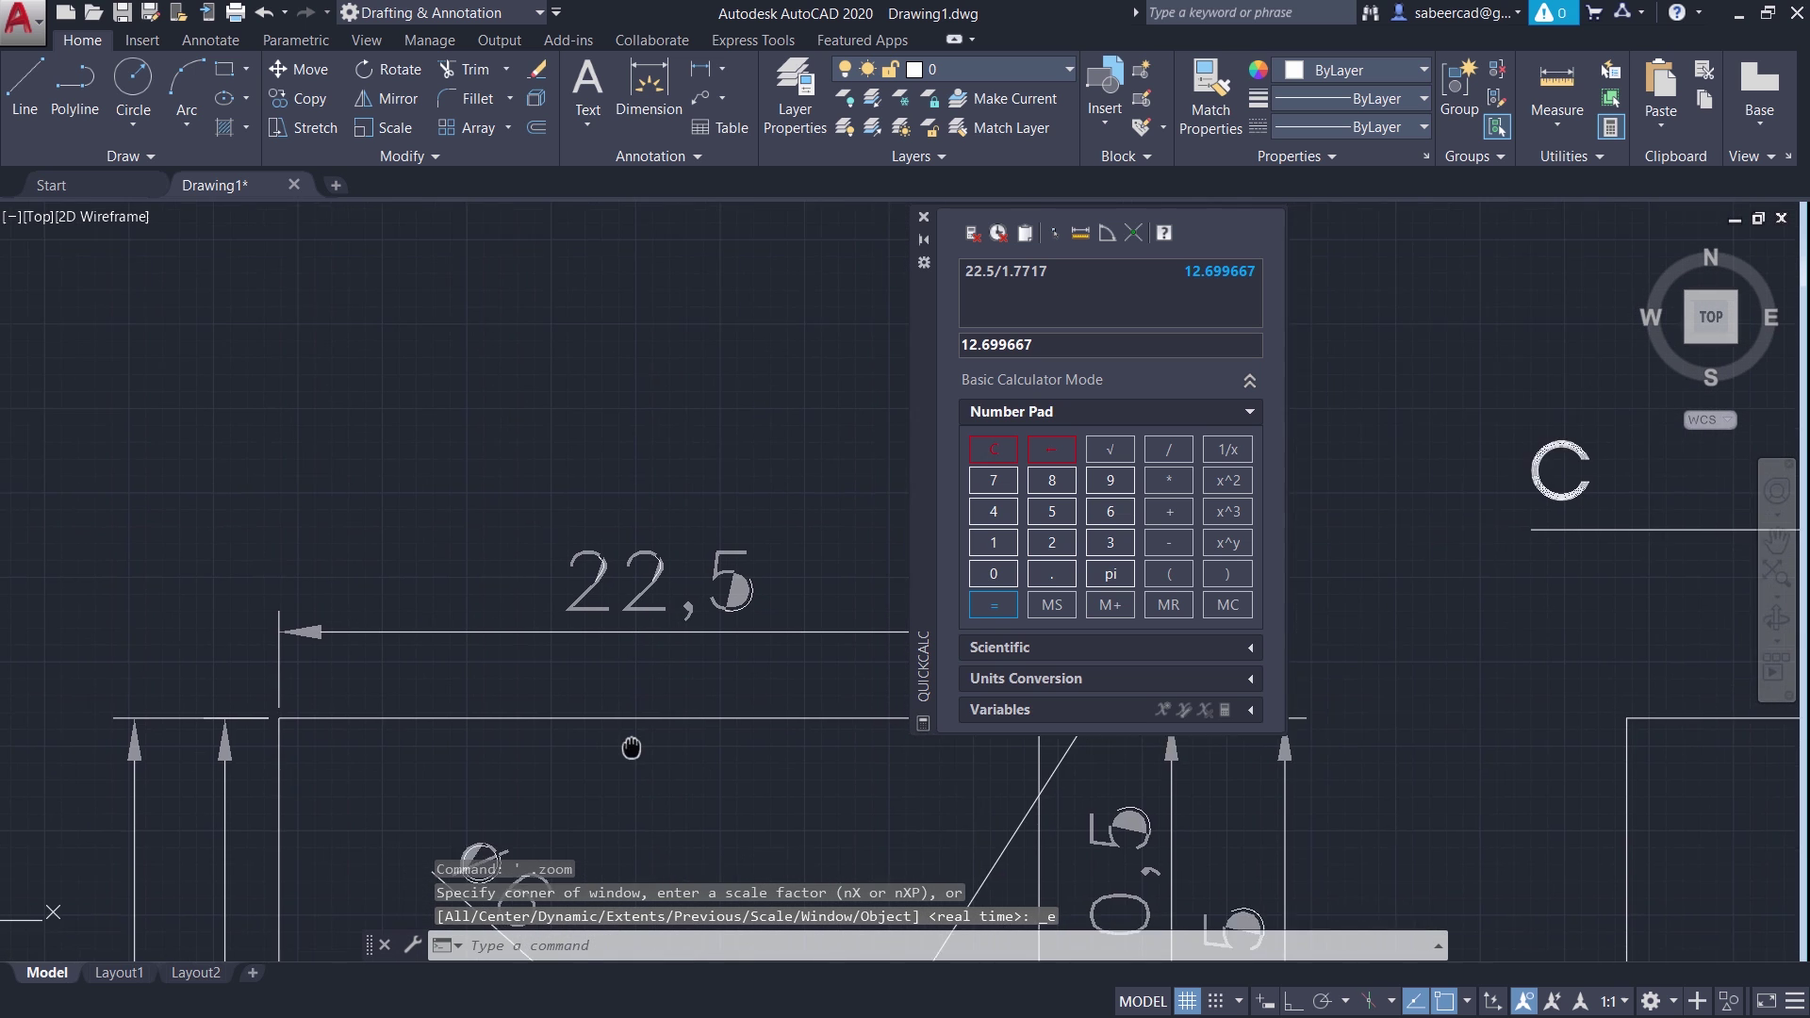
click(924, 216)
scroll(301, 674, up, 2)
click(943, 434)
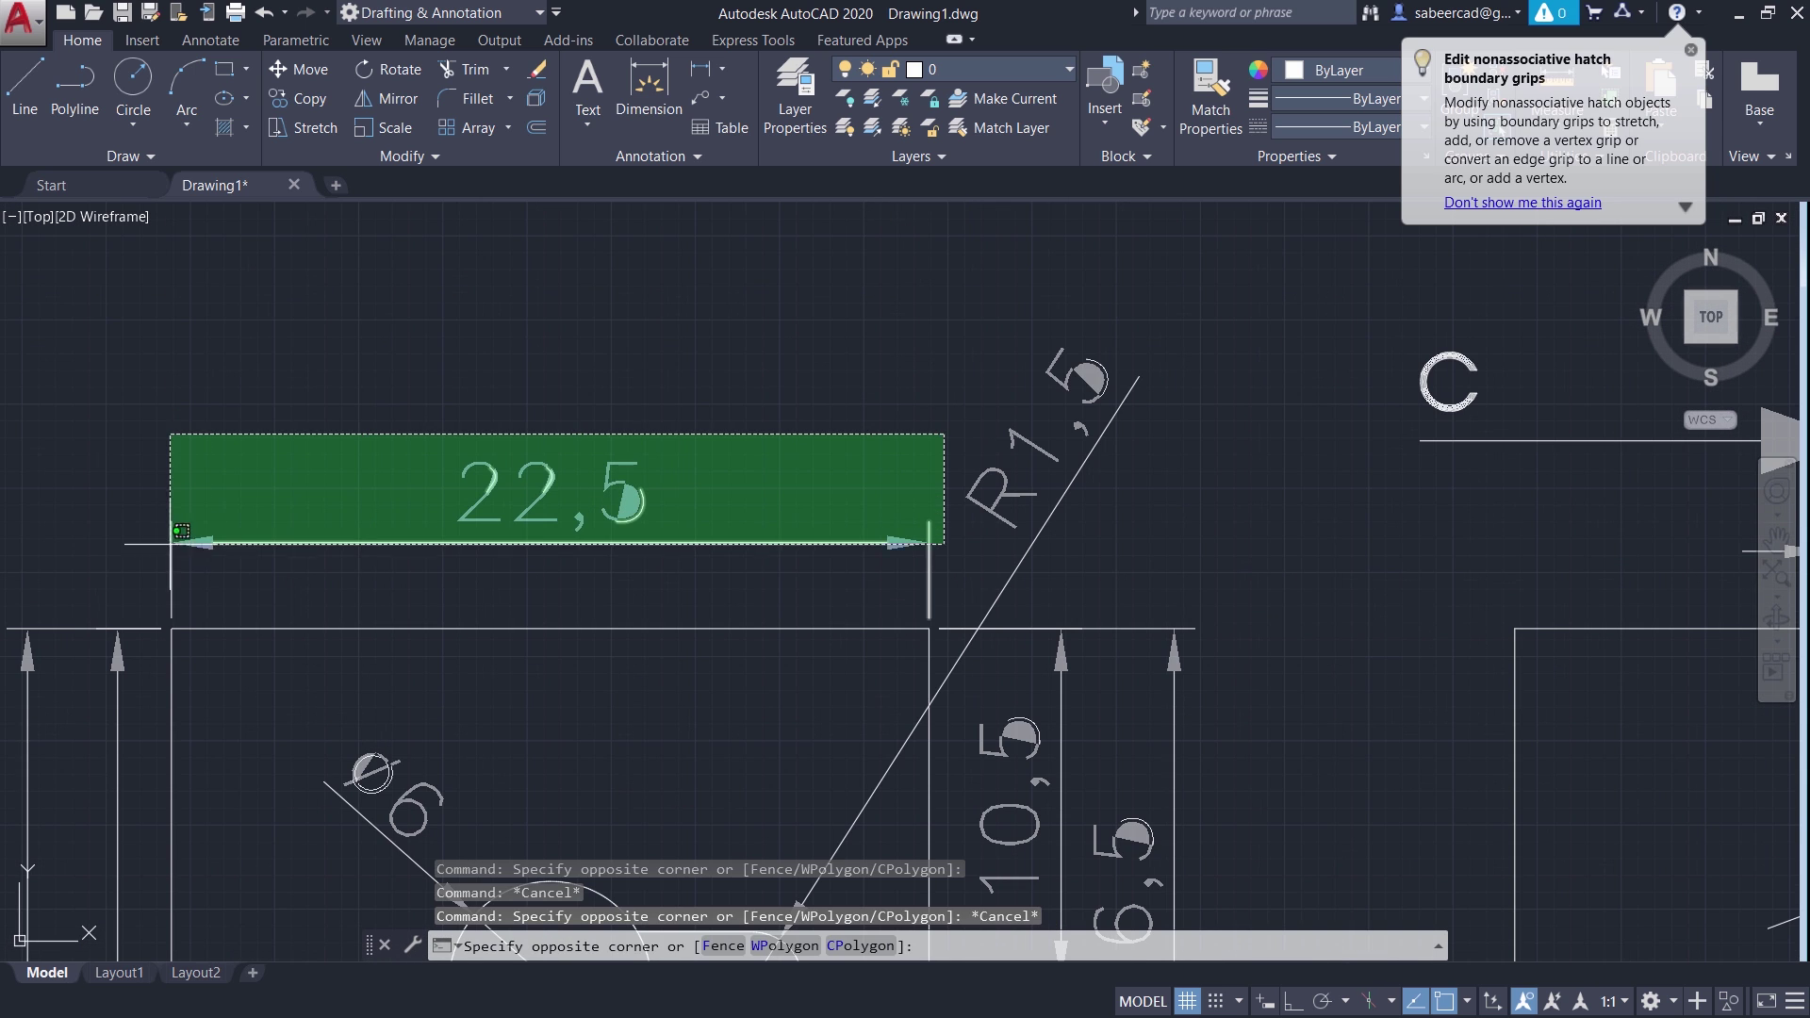
click(53, 624)
click(536, 69)
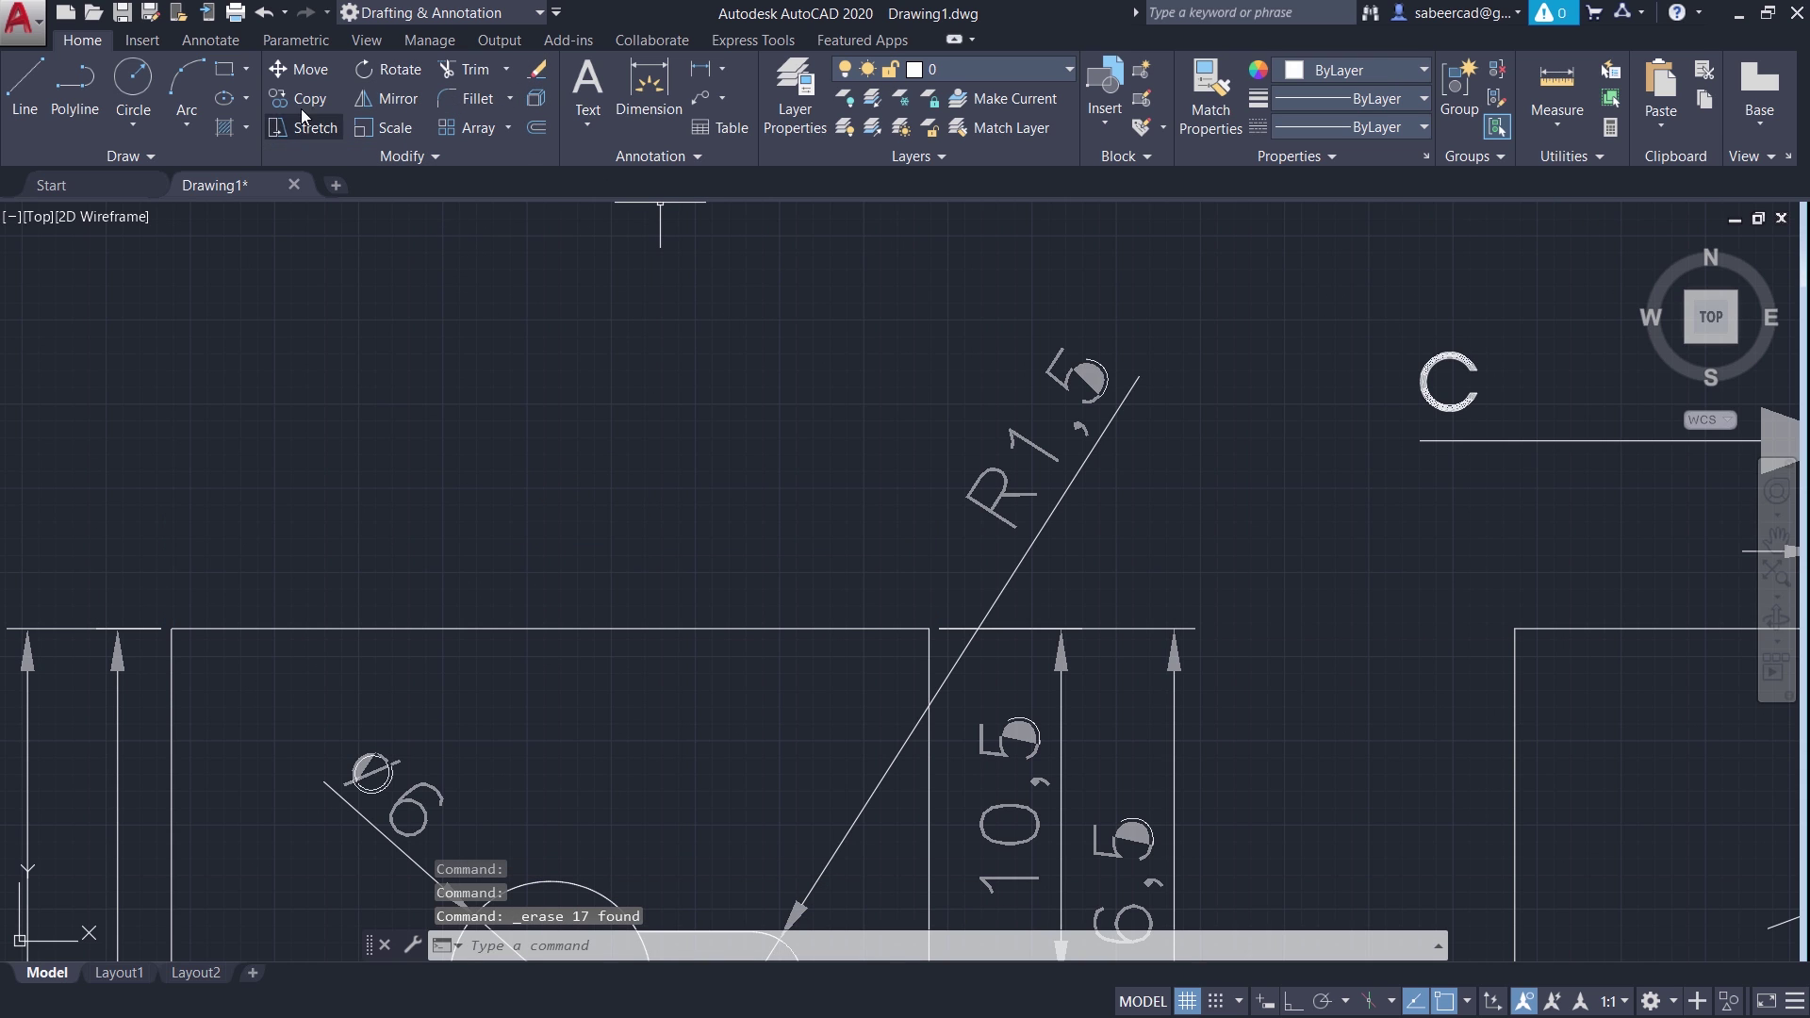
Add a linear dimension of 22.4996 across the left view's top edge
click(209, 40)
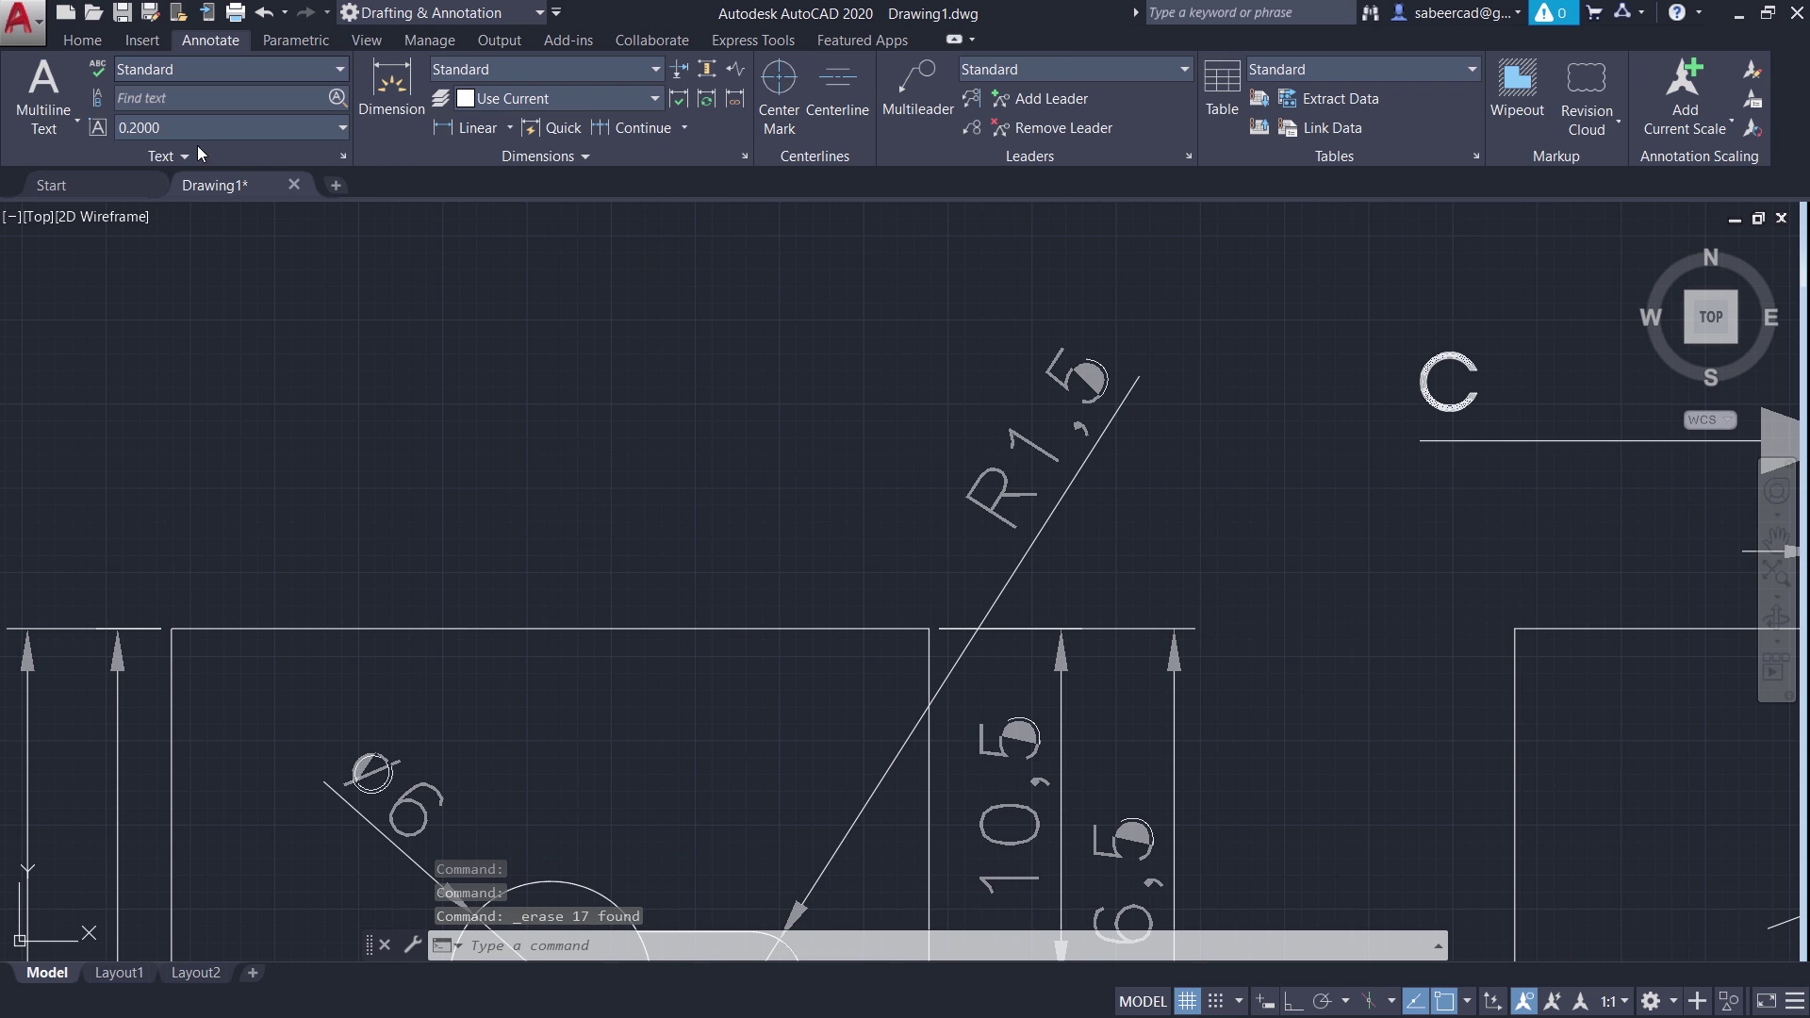
click(469, 130)
click(173, 628)
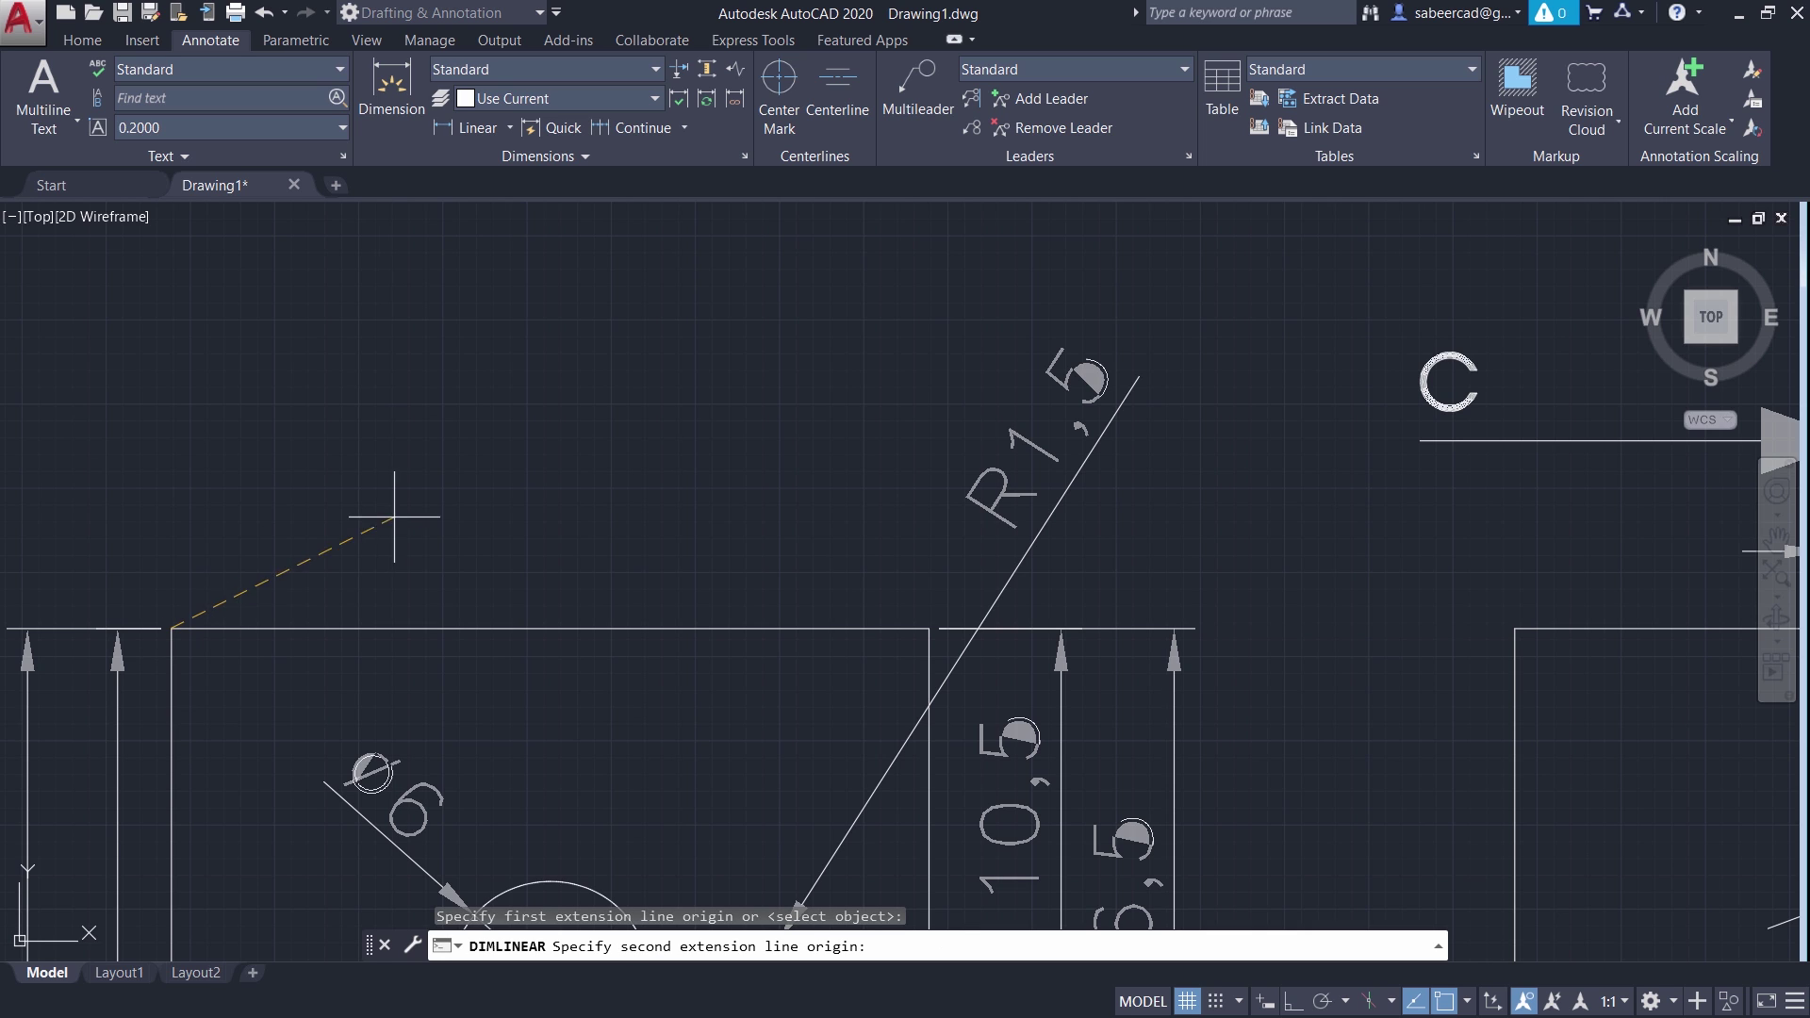
click(928, 627)
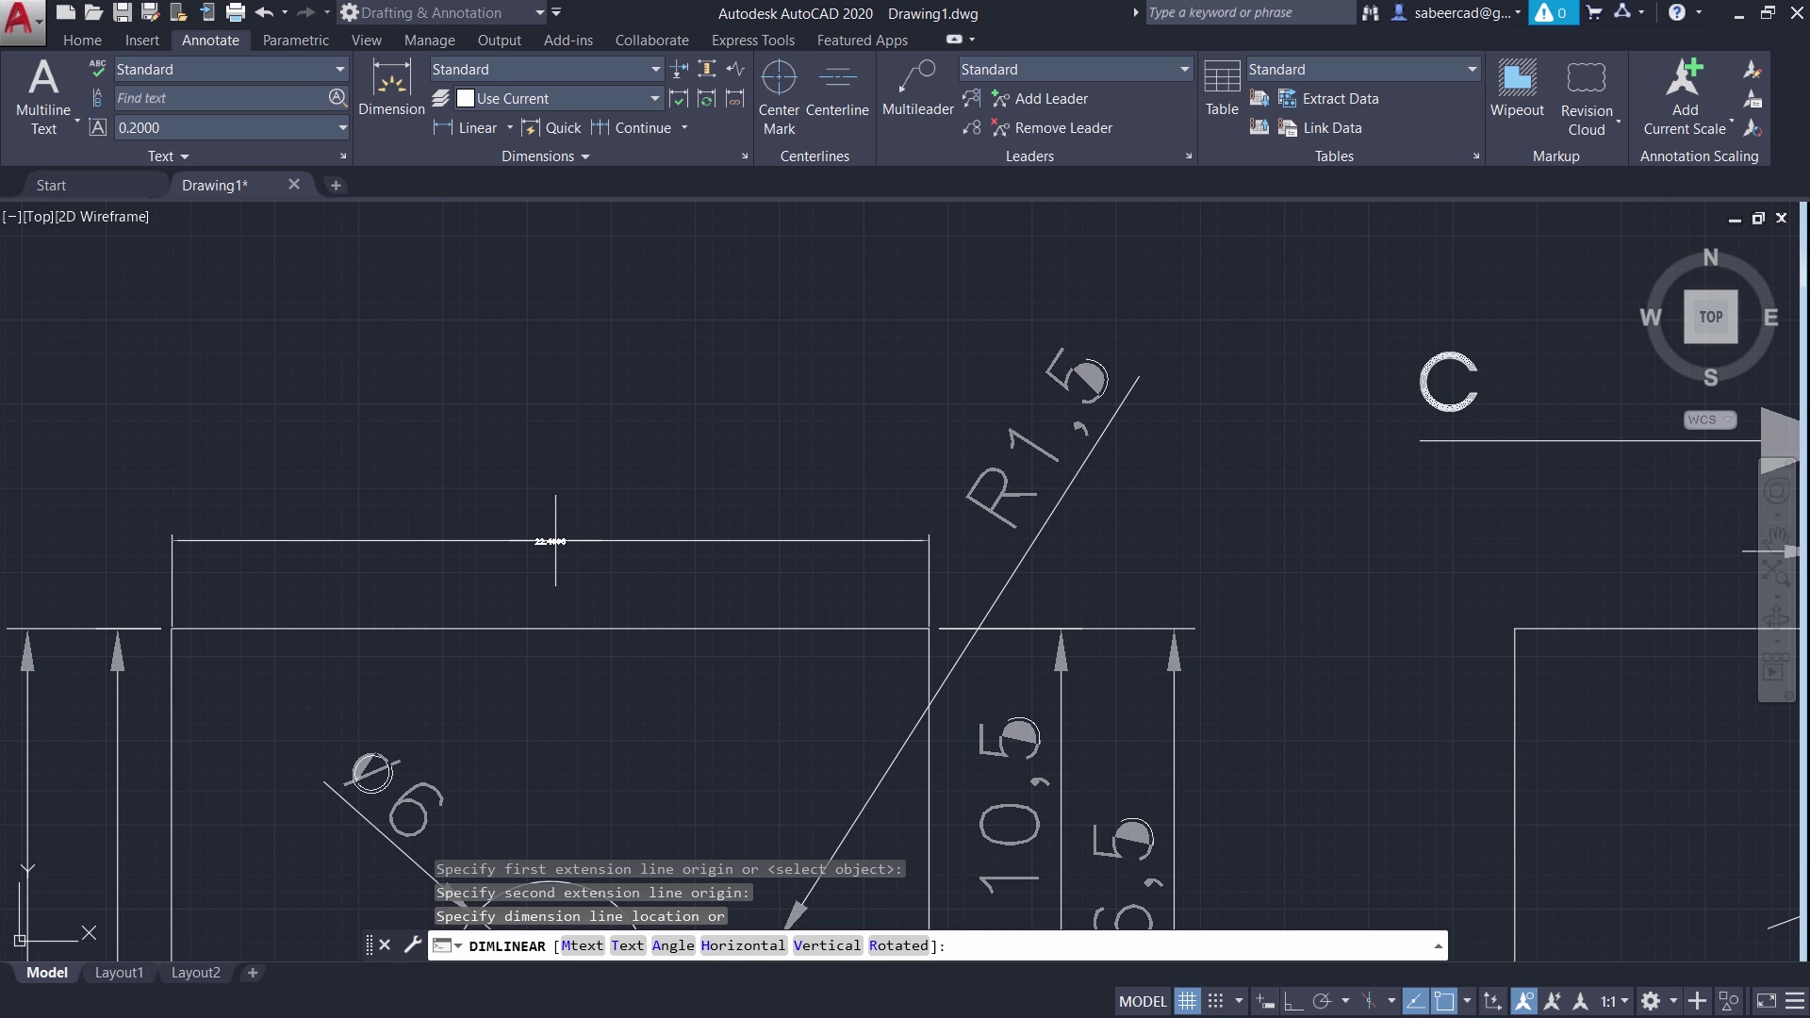
click(555, 540)
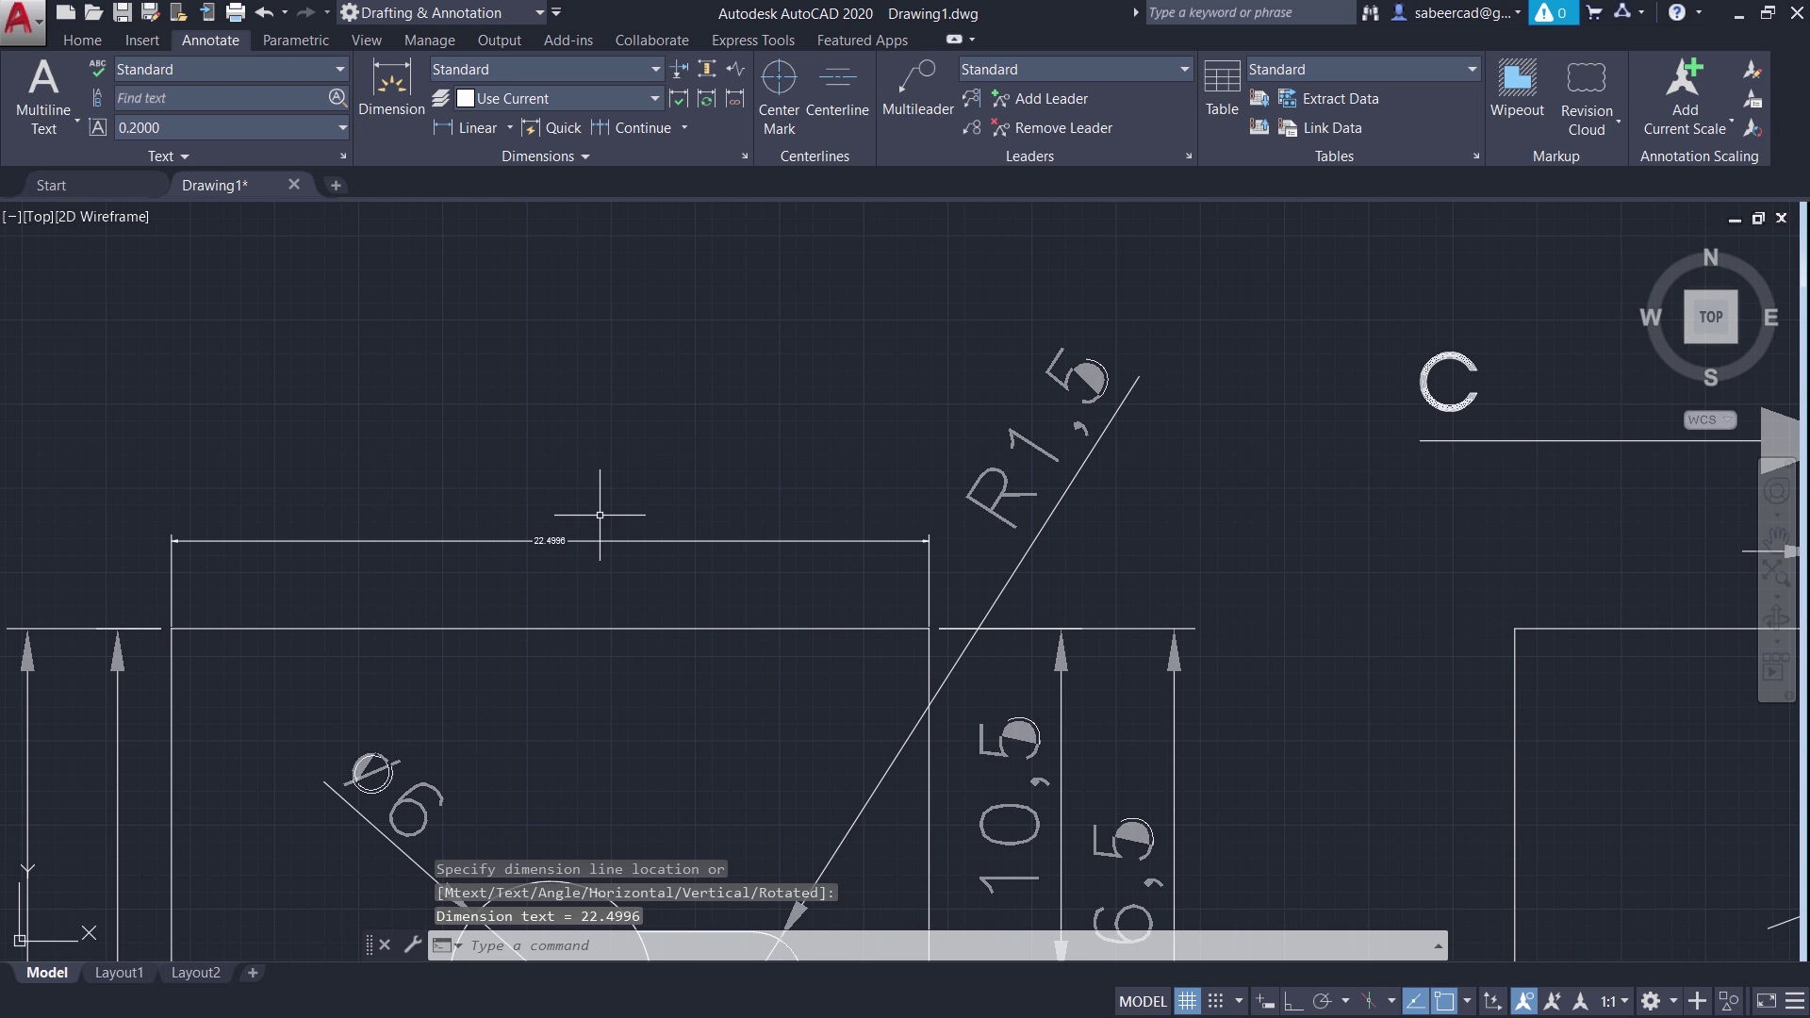
click(743, 155)
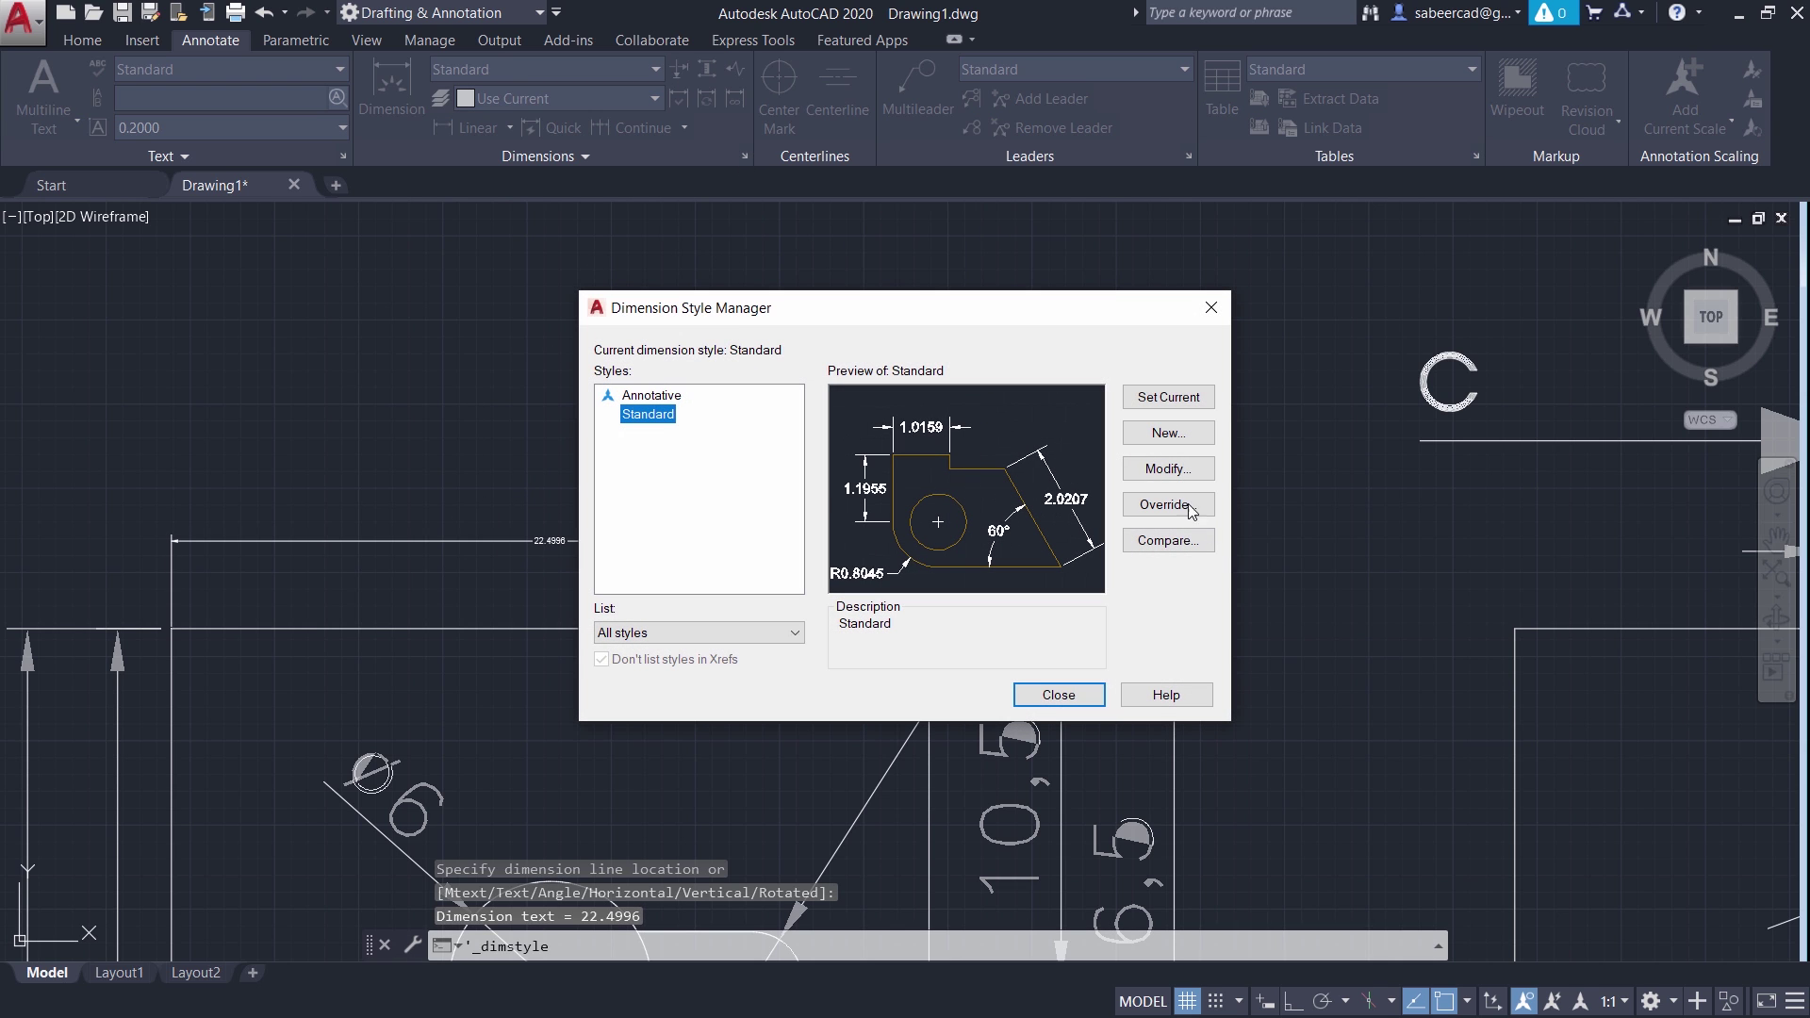
Give the Standard dimension style overall scale 1 and 0.00 precision, making it read 22.50
click(1167, 468)
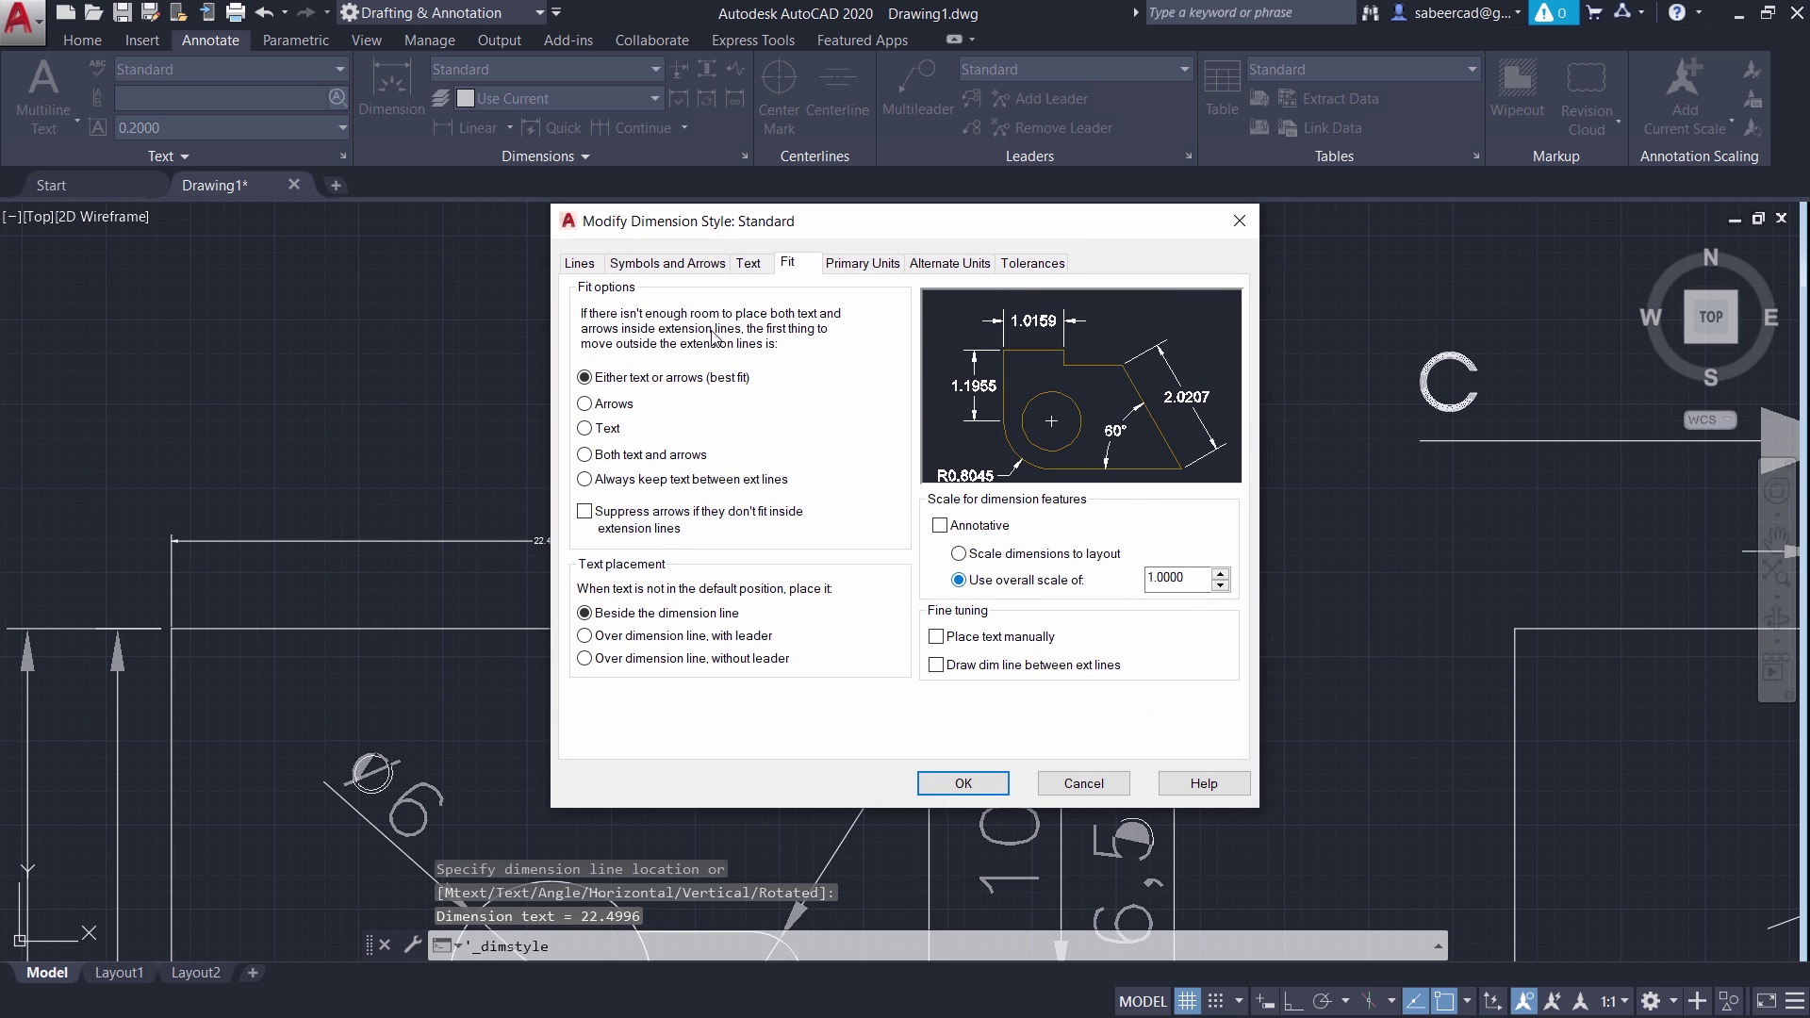
double_click(1195, 588)
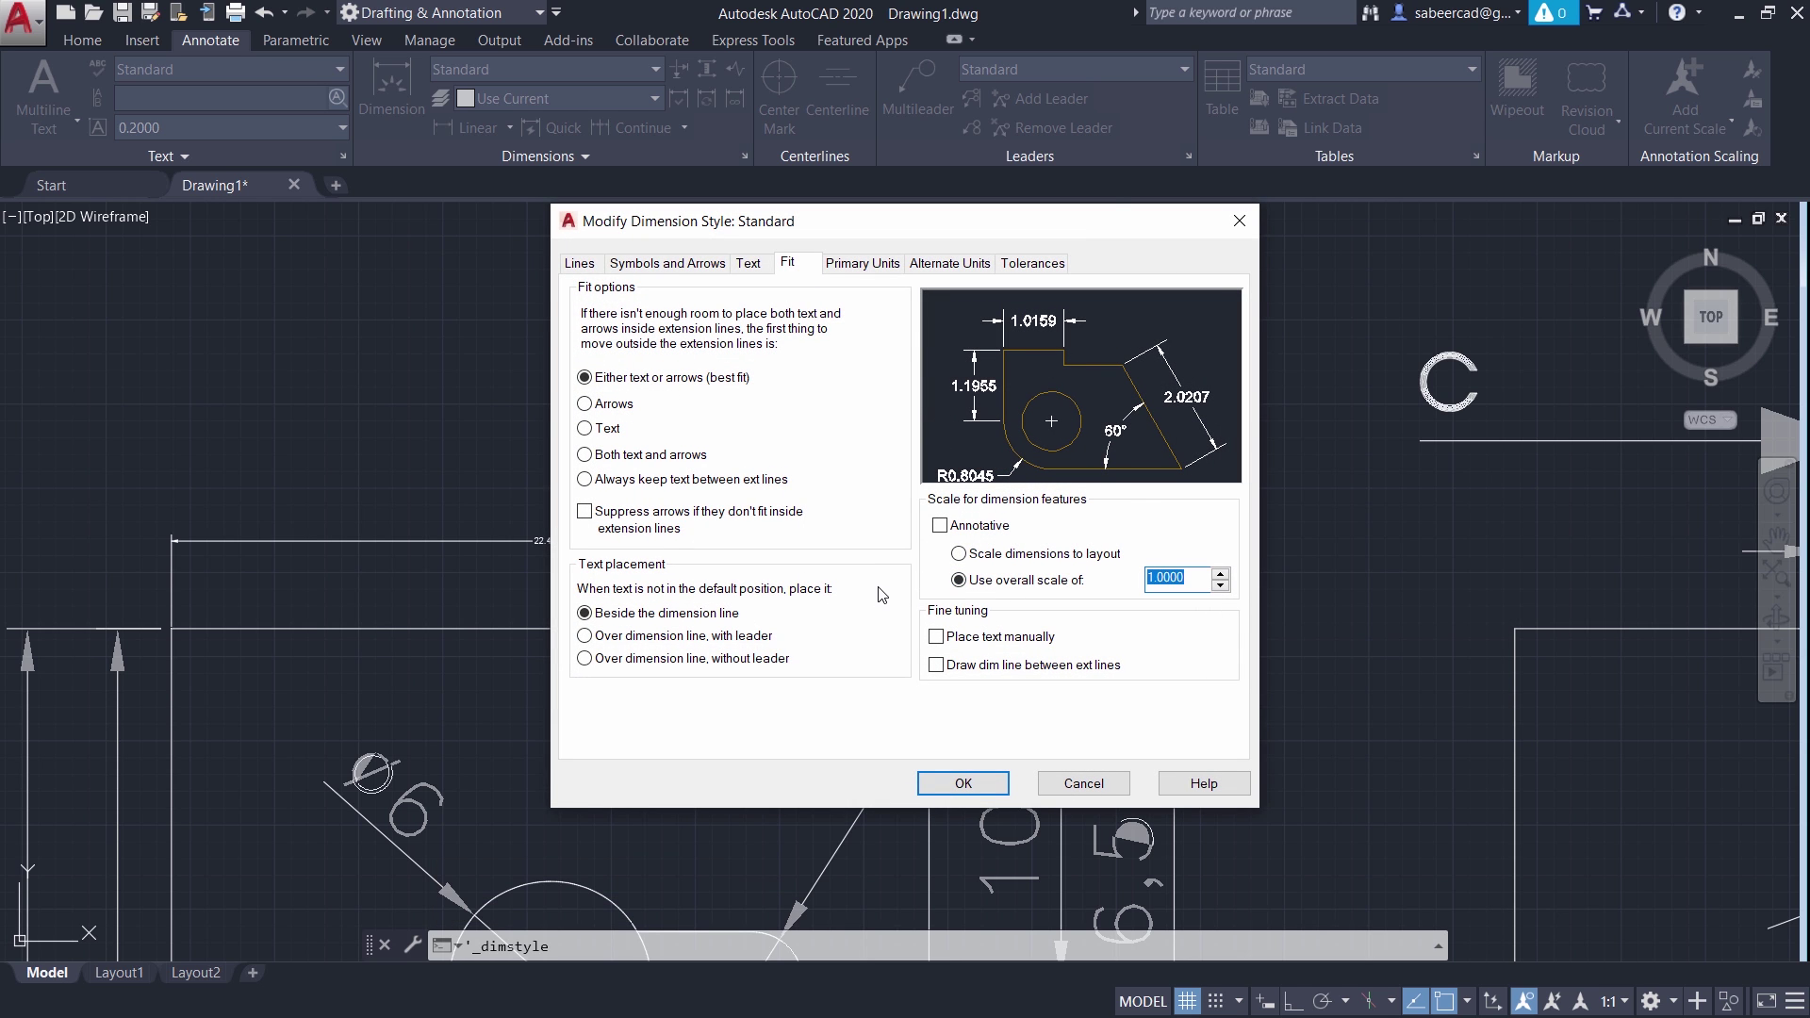
text(10)
click(871, 265)
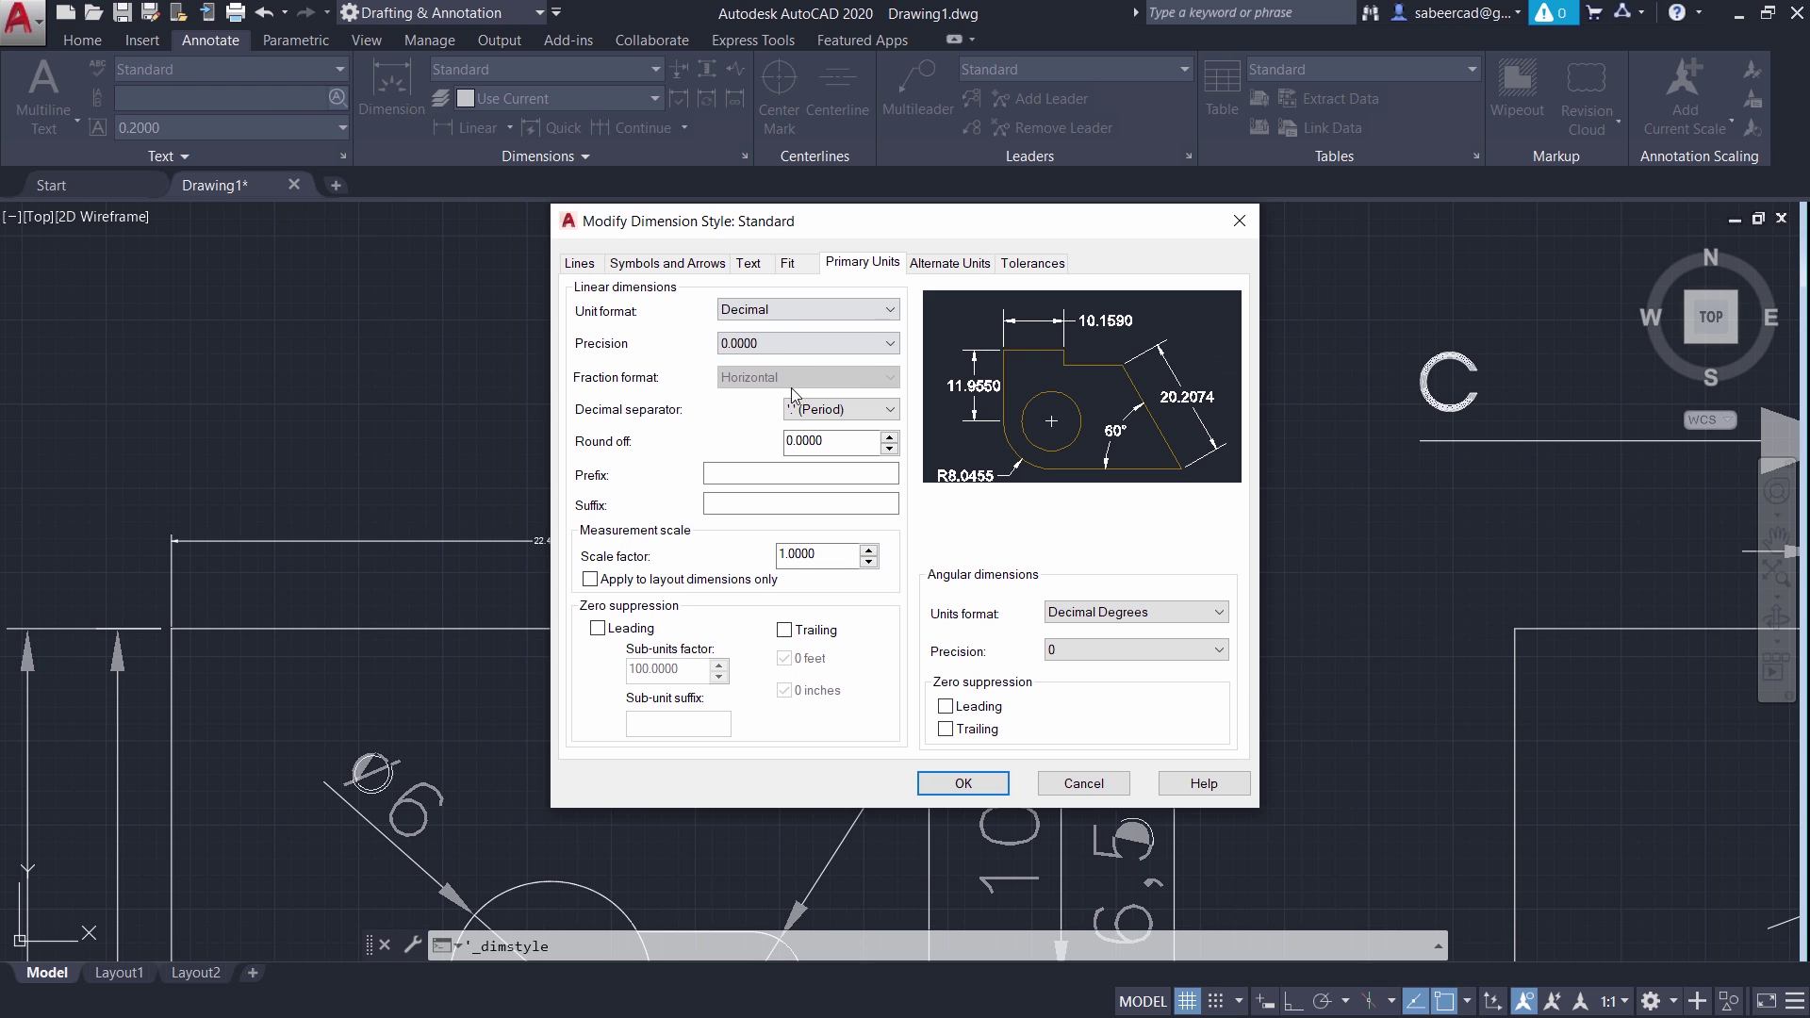
click(782, 347)
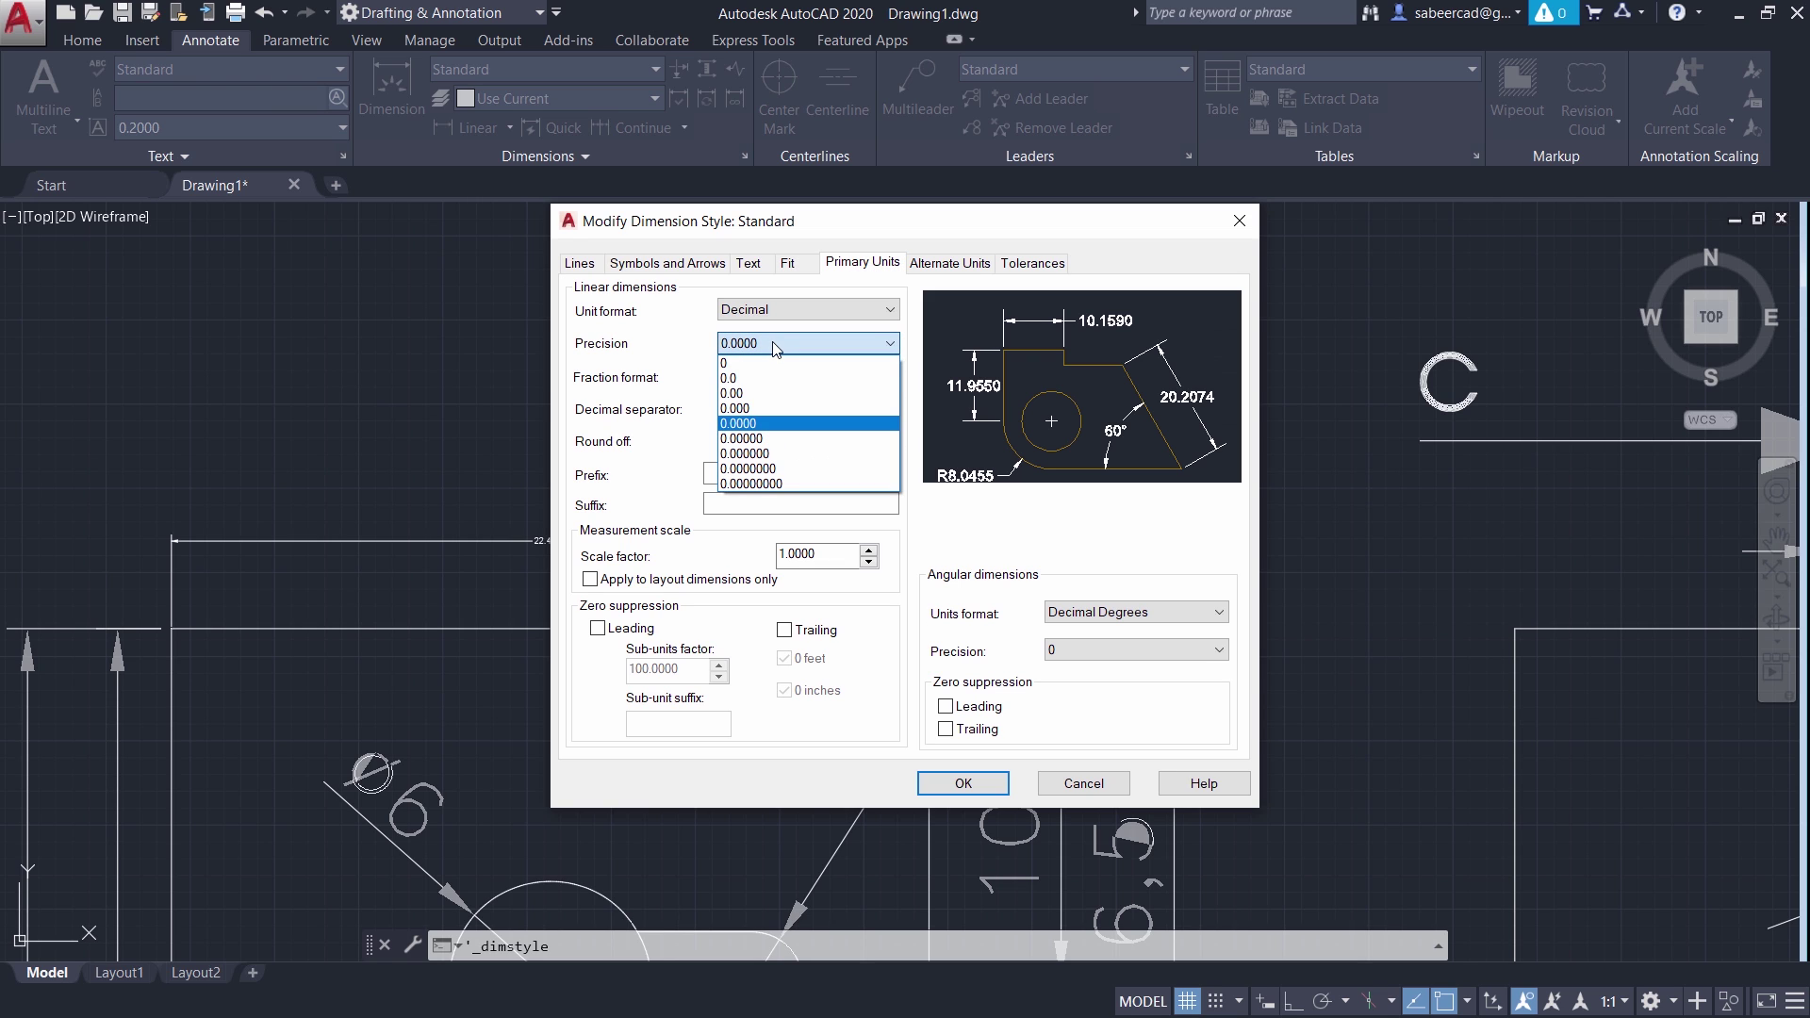
click(745, 393)
click(963, 783)
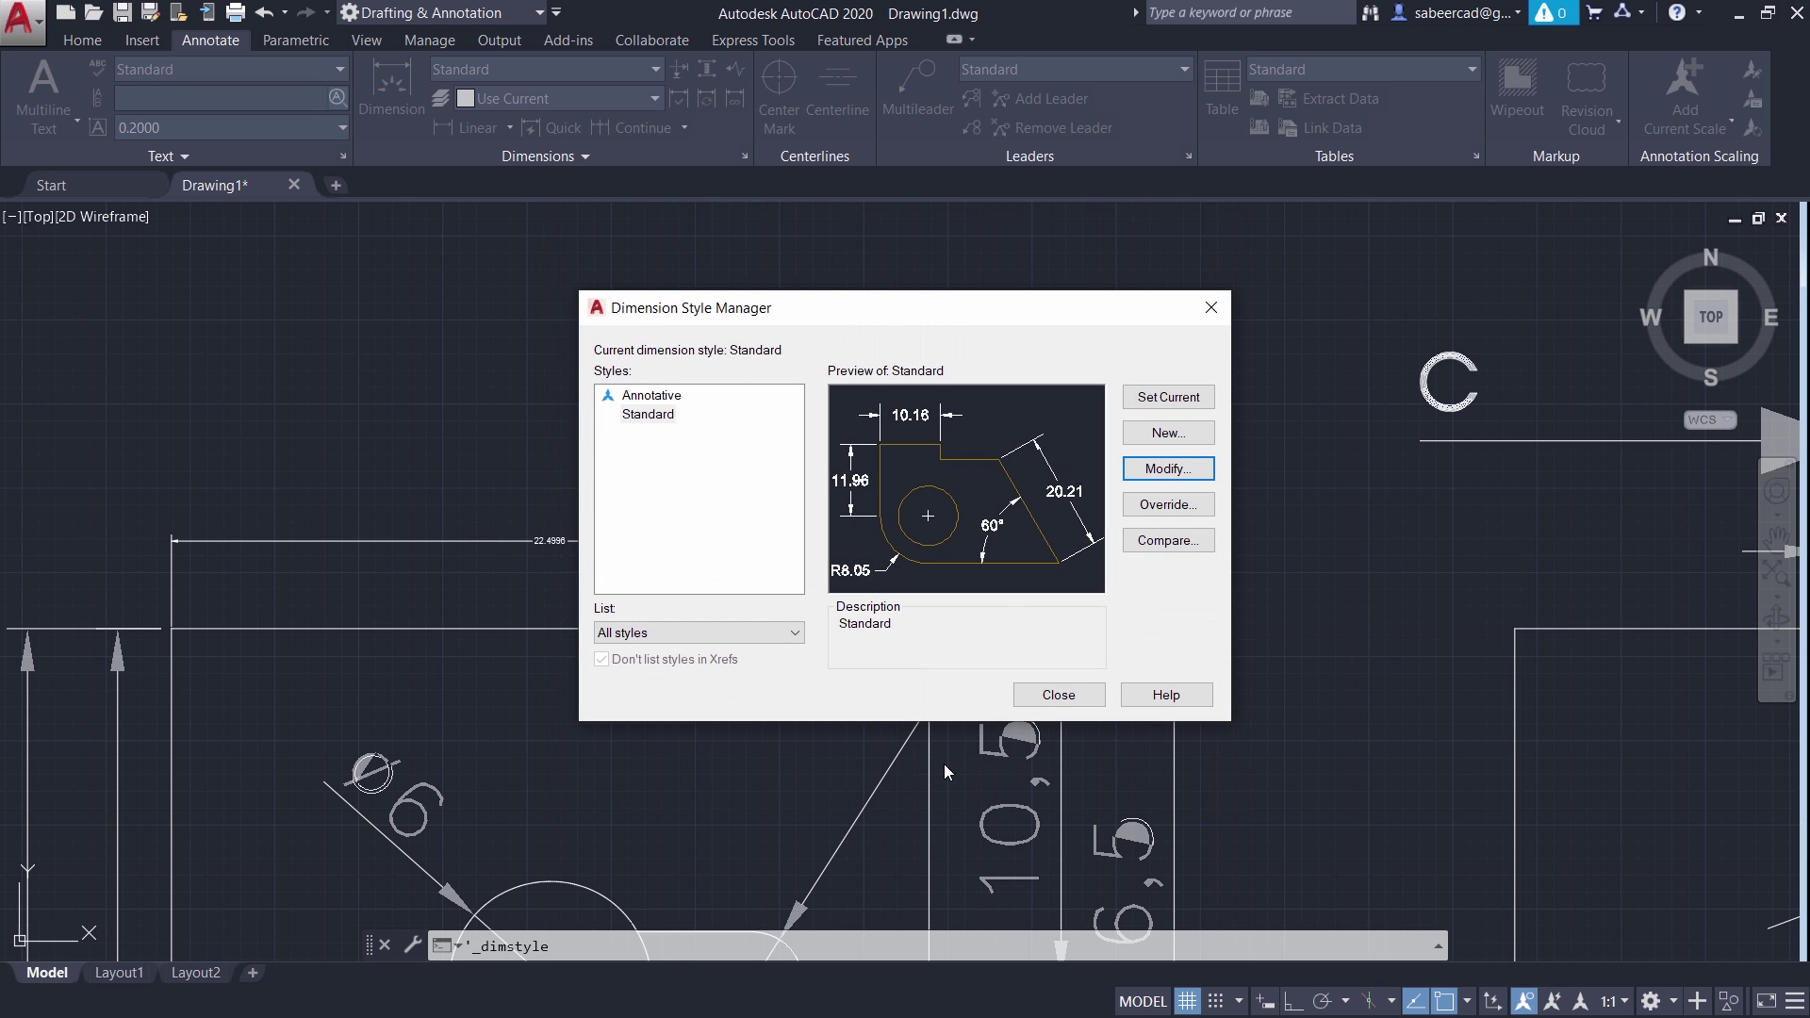
click(1057, 693)
scroll(1028, 670, down, 4)
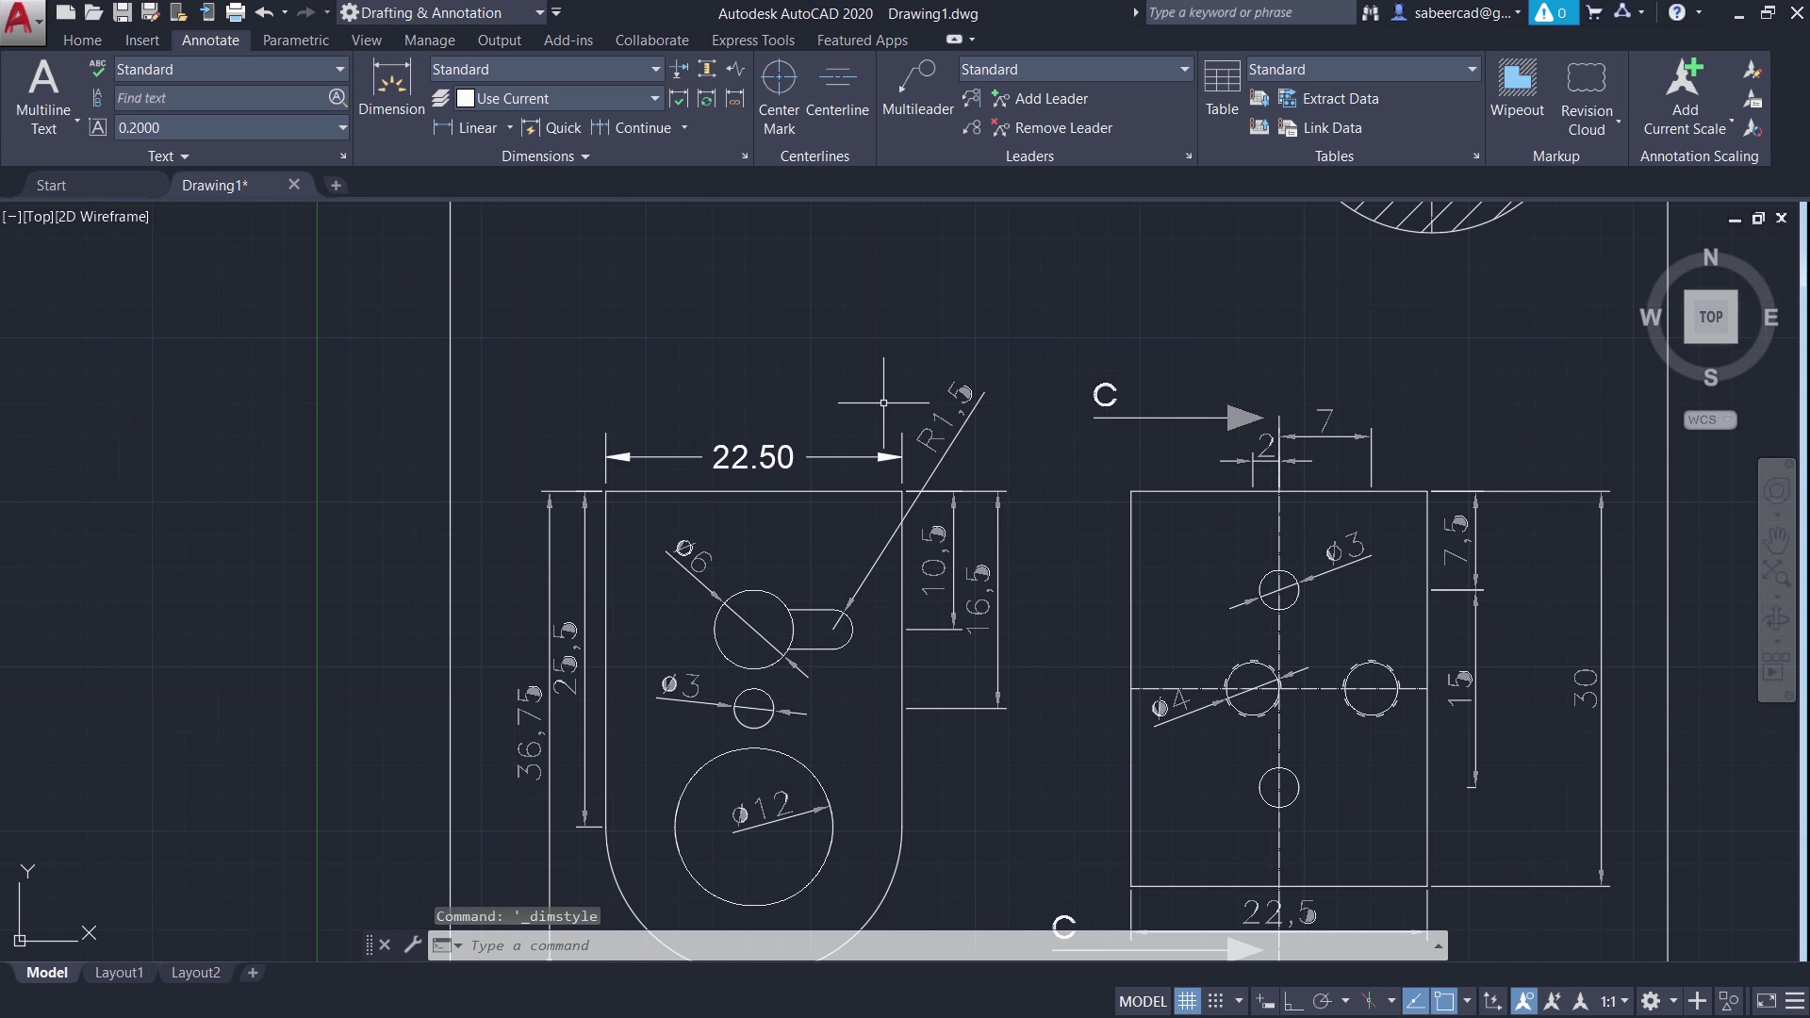
scroll(666, 595, up, 2)
middle_drag(666, 594, 622, 586)
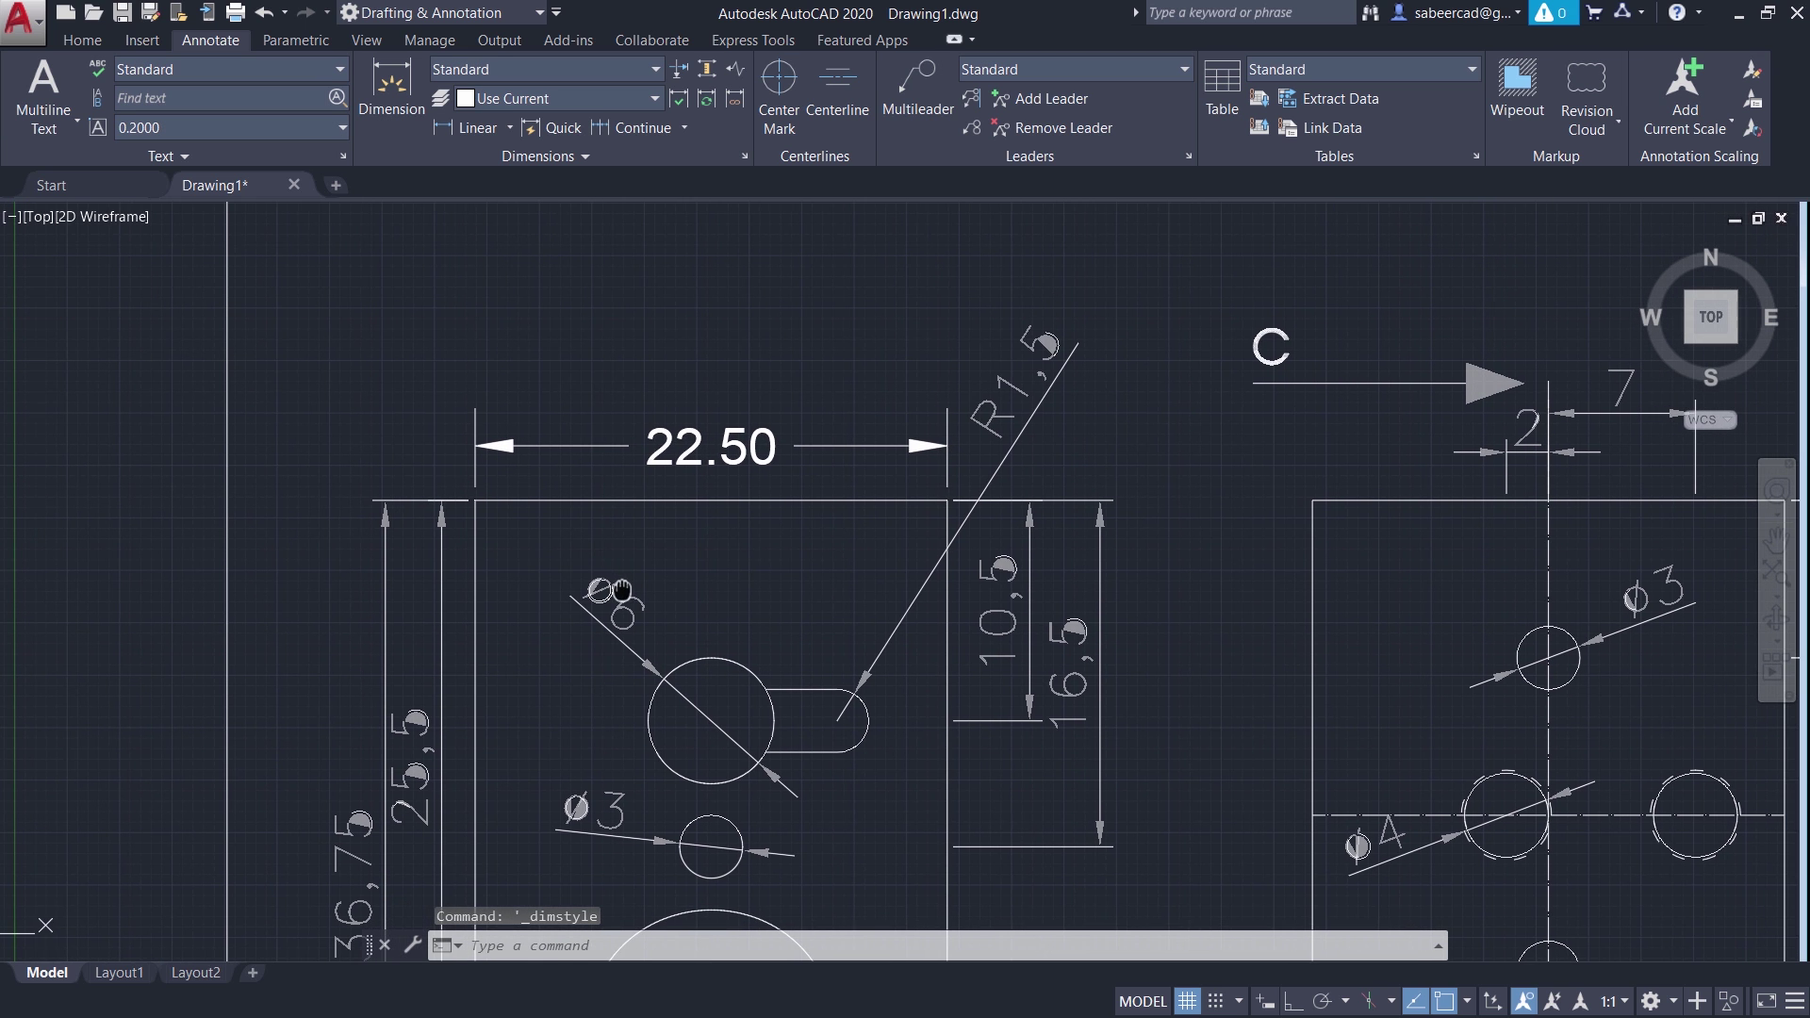